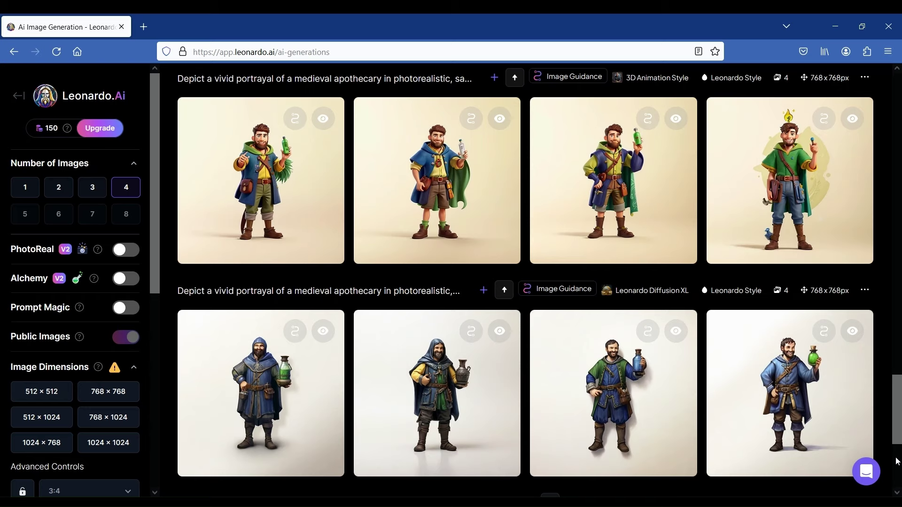
Scroll the generation history up to the earlier medieval apothecary image sets
scroll(897, 424, up, 3)
drag(898, 424, 893, 134)
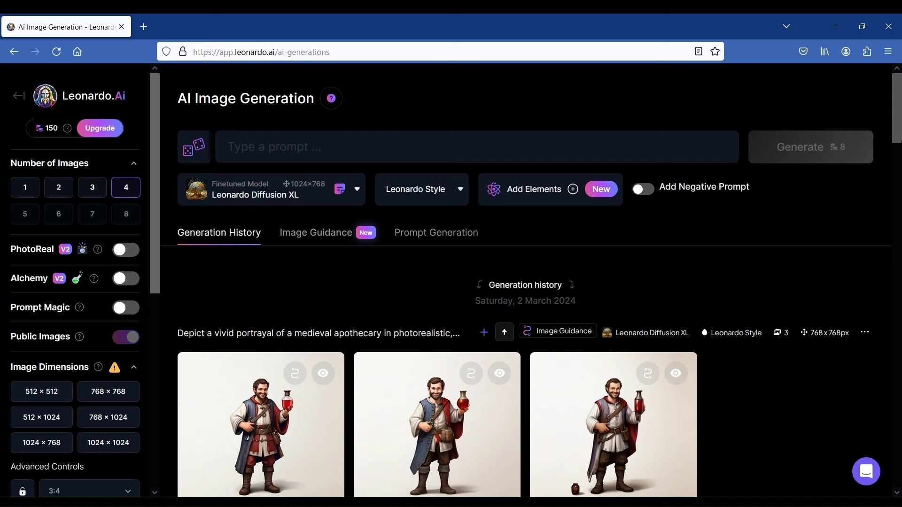
Switch to the Image Guidance tab, then go to the leonardo.ai homepage
click(505, 332)
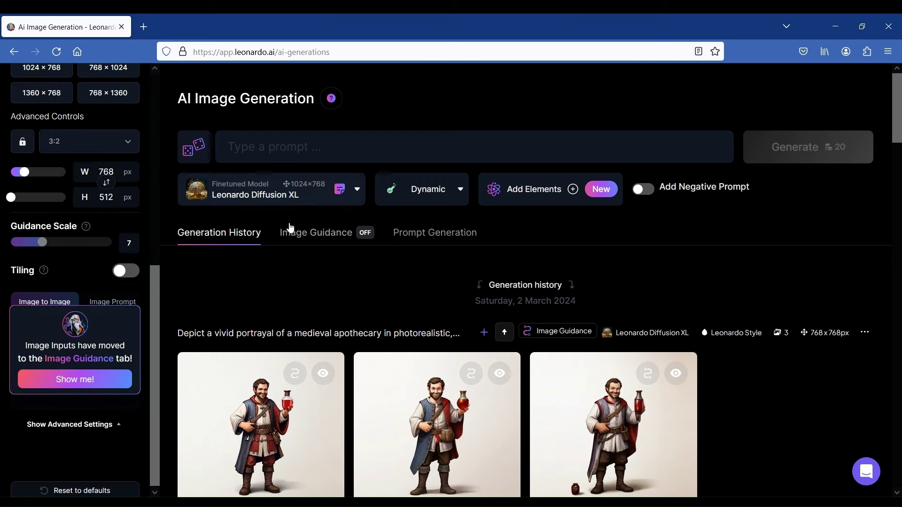
click(317, 235)
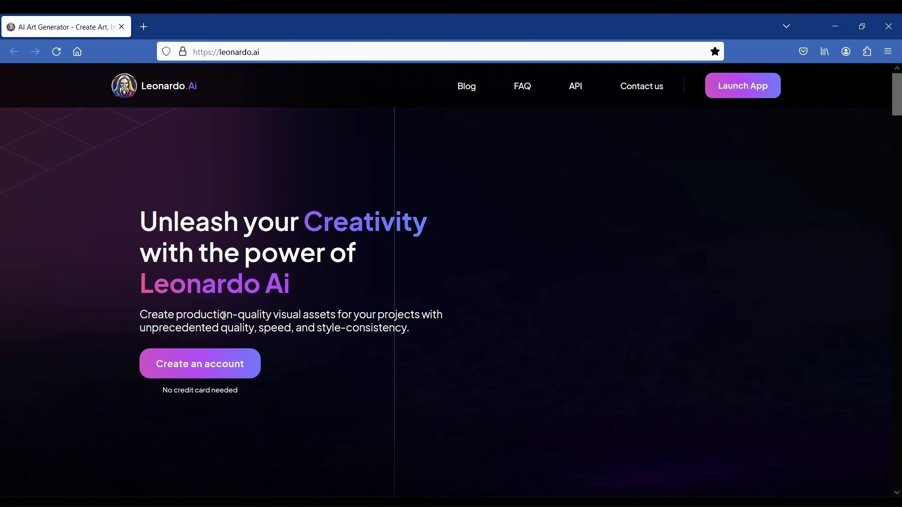
Sign in from the homepage and scroll down the Home dashboard's Recent Creations
click(186, 359)
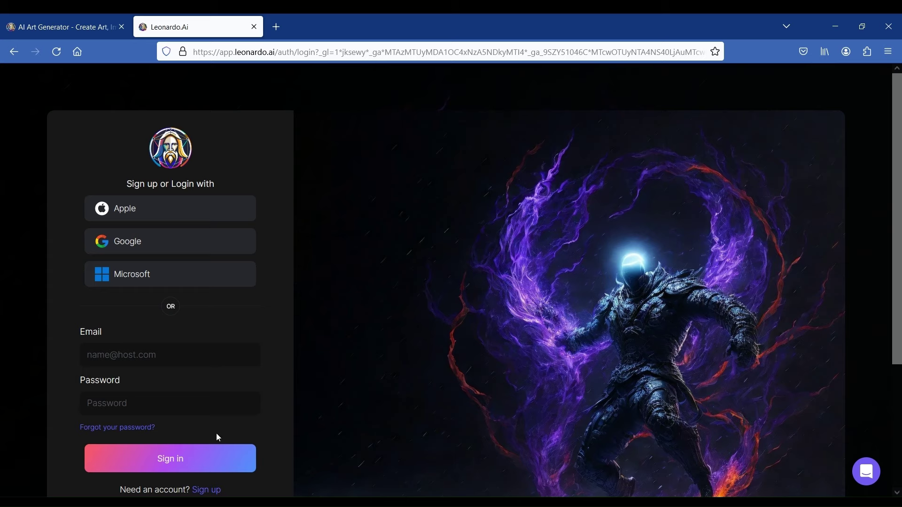
scroll(243, 424, down, 2)
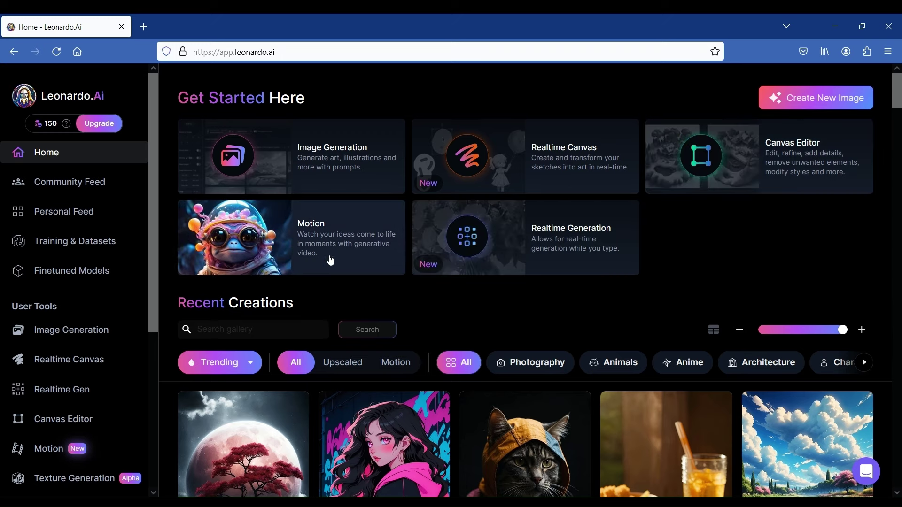
scroll(329, 258, down, 5)
scroll(331, 261, down, 5)
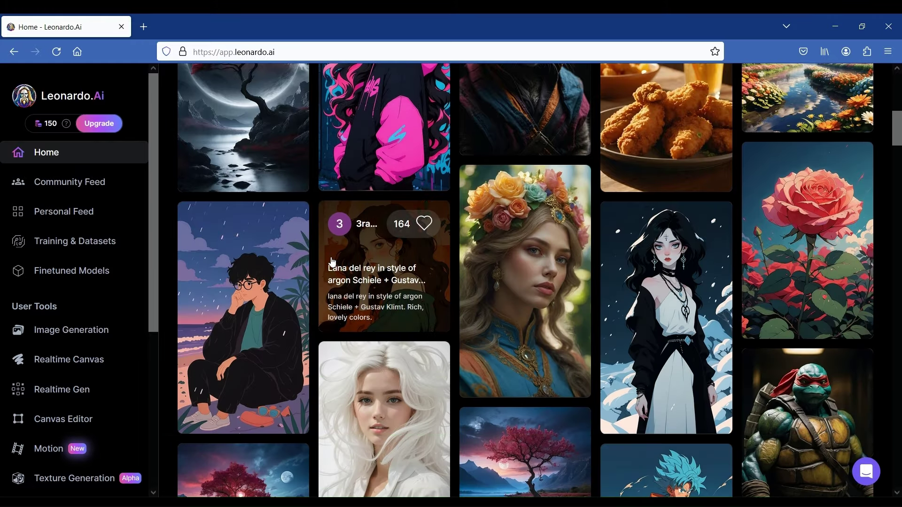
scroll(332, 262, down, 4)
scroll(329, 263, down, 4)
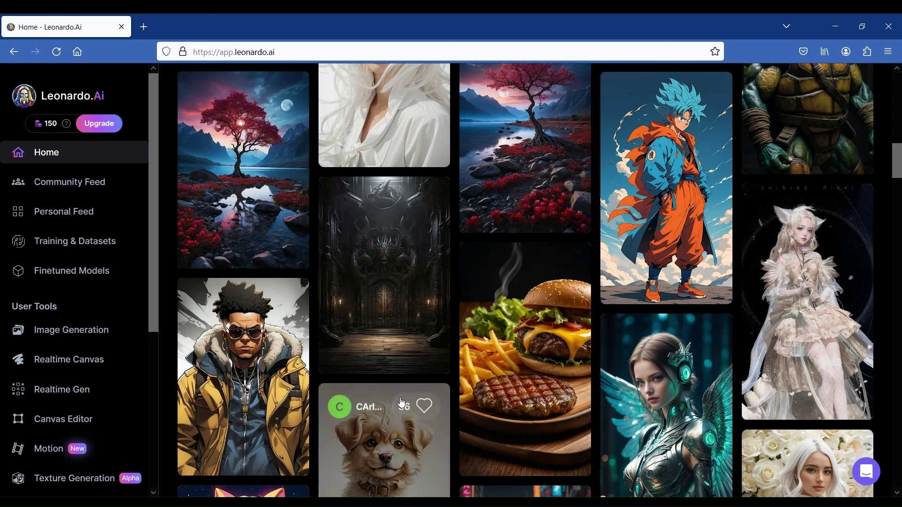
scroll(476, 260, up, 5)
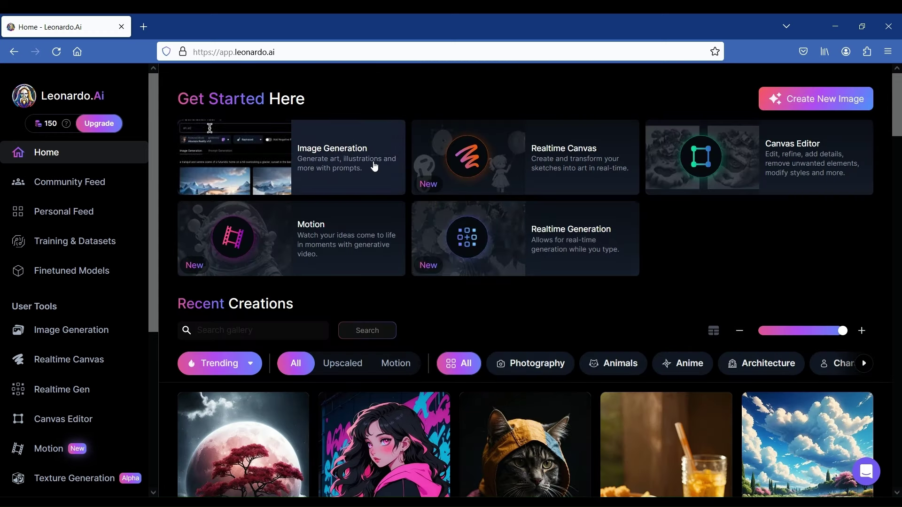
Enter Image Generation, briefly enlarge the red-potion apothecary image, then show the Image Guidance upload panel
click(324, 157)
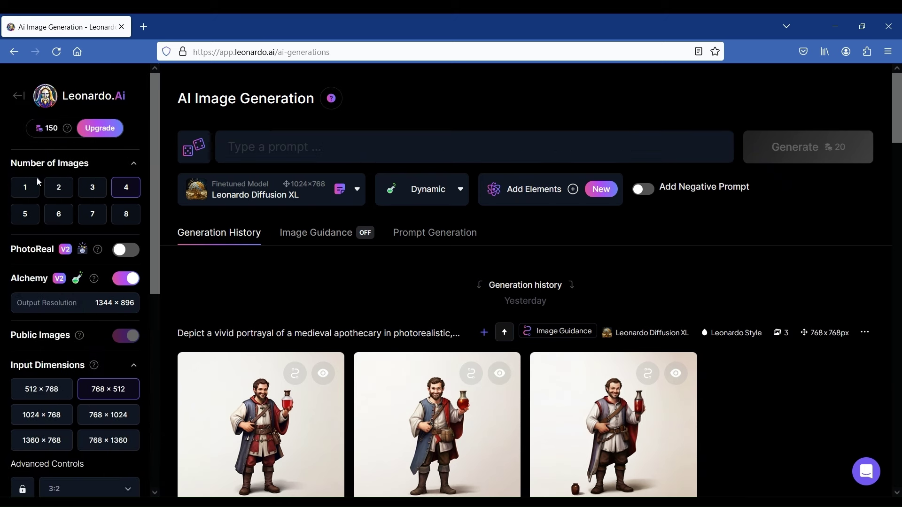
scroll(88, 207, down, 7)
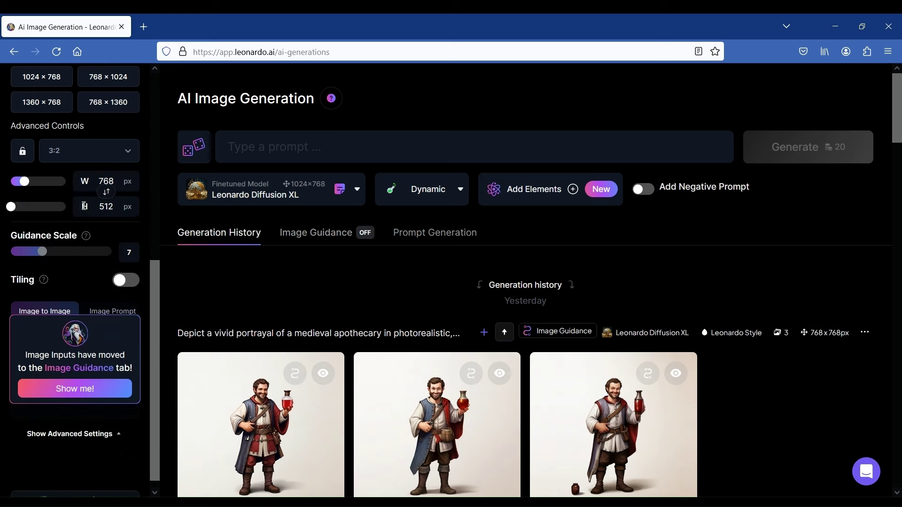
click(244, 400)
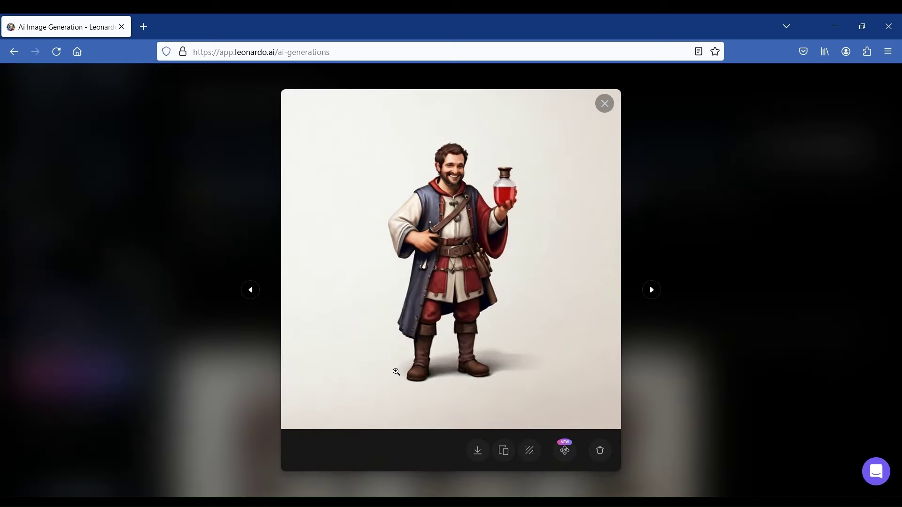
key(Escape)
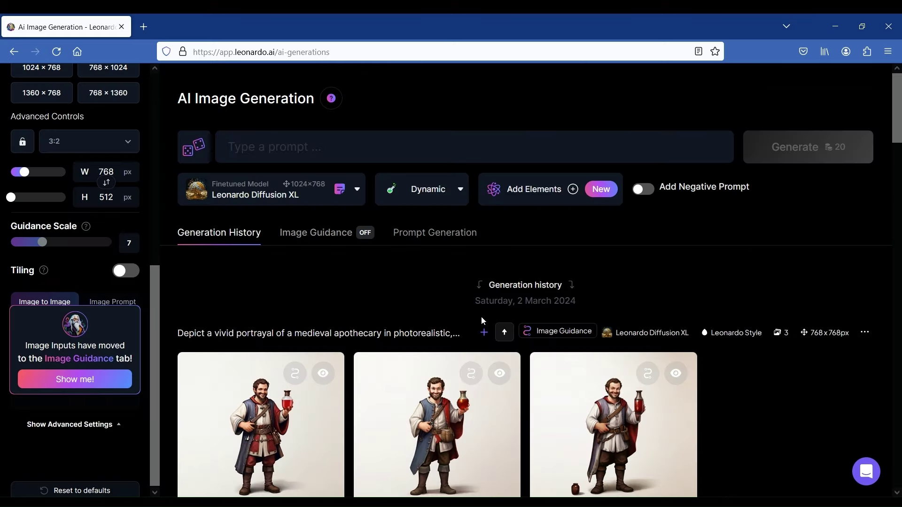
click(324, 238)
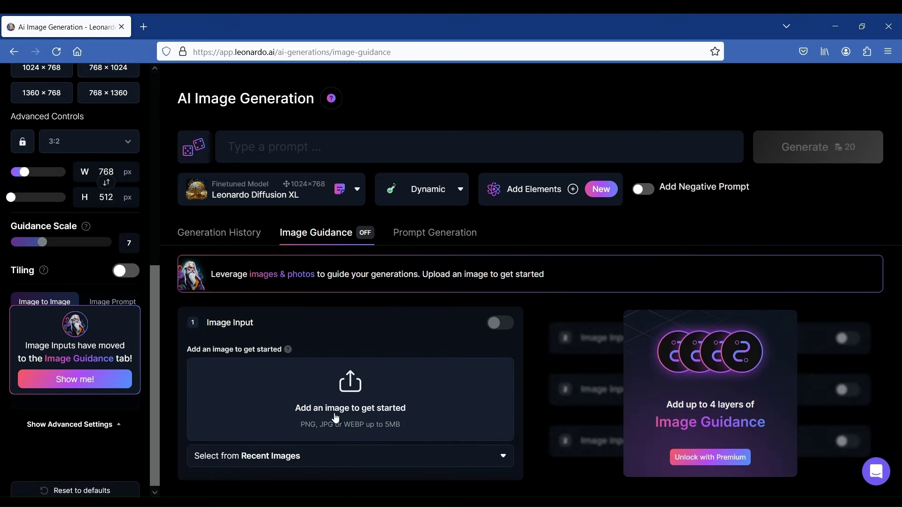
Upload the grey figurine photo from the desktop as Image to Image guidance
click(862, 28)
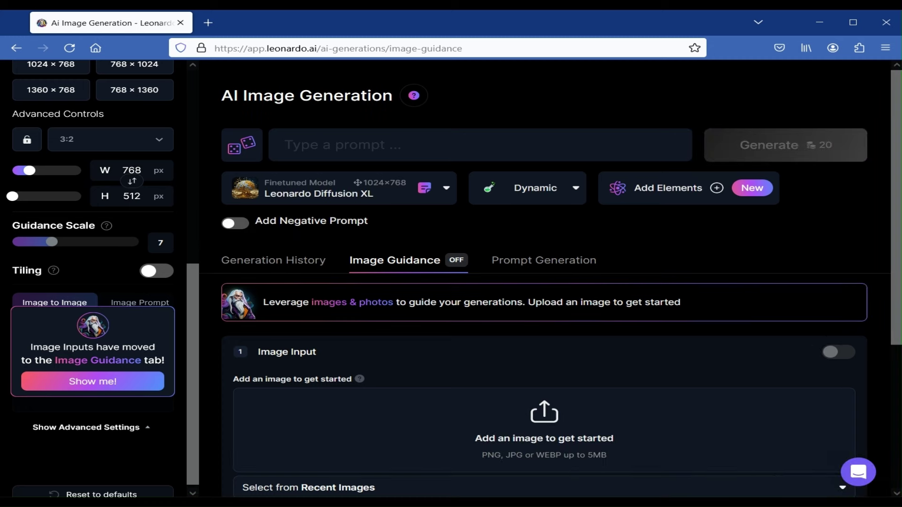
drag(792, 364, 565, 413)
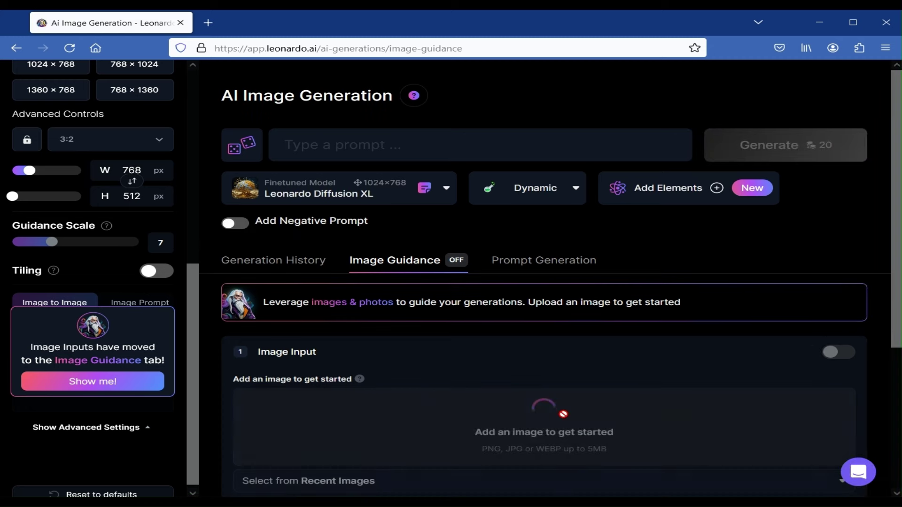
click(853, 23)
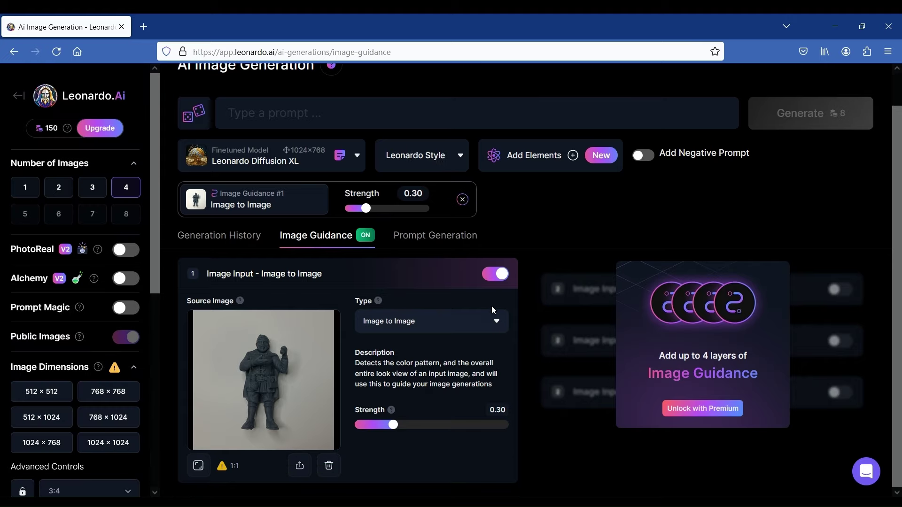
Set generation to one image per batch at a square 1:1 aspect ratio
click(23, 191)
click(199, 470)
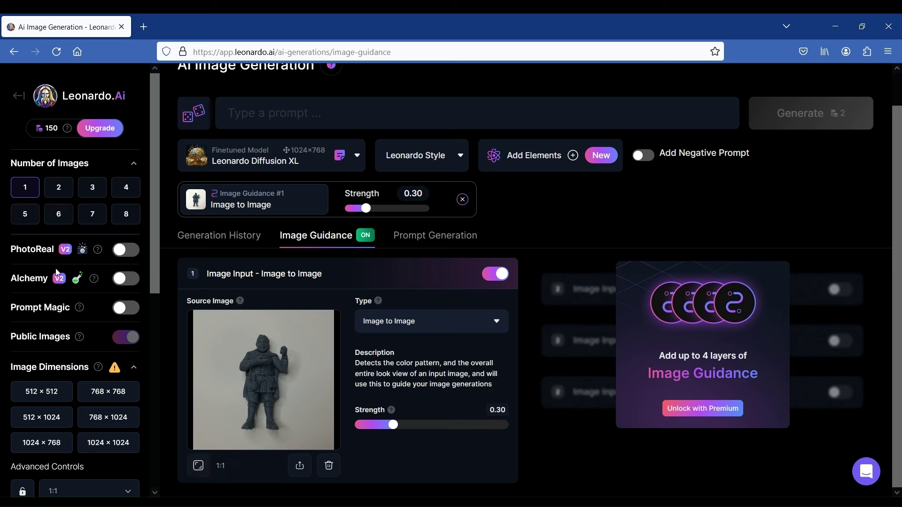
scroll(60, 278, down, 3)
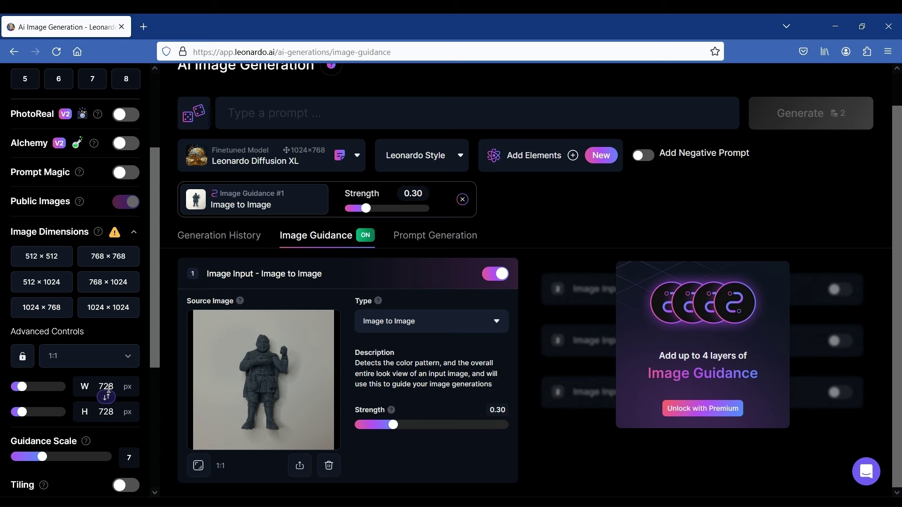
scroll(108, 400, up, 3)
click(263, 122)
scroll(270, 147, up, 1)
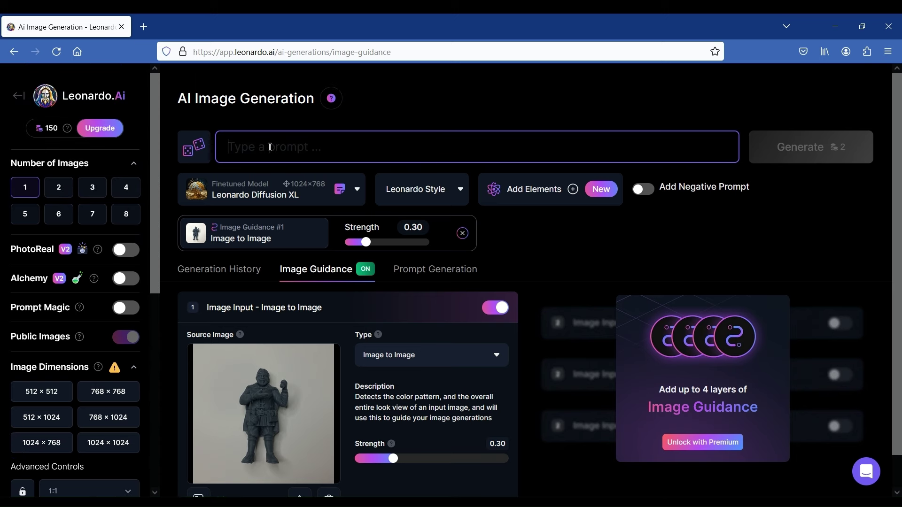
Write the photorealistic smiling bearded apothecary prompt, correcting the 'Depist' typo to 'Depict'
text(Depist)
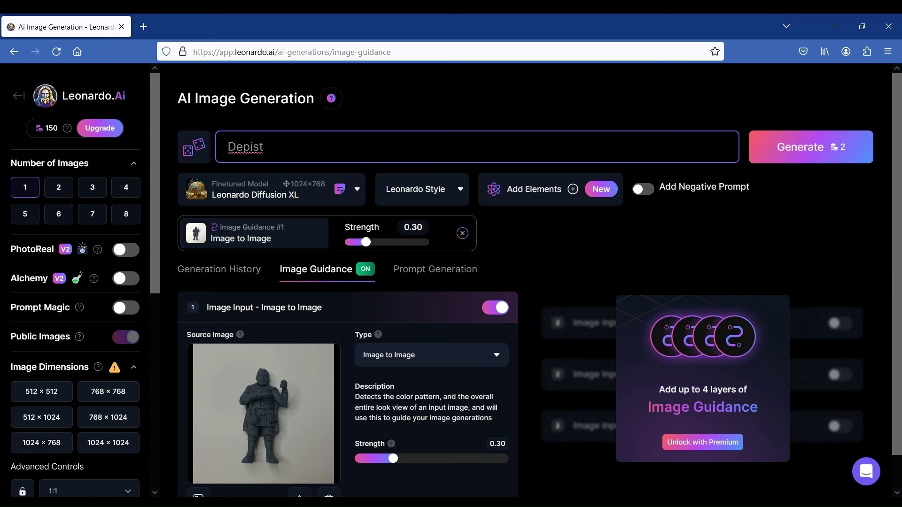
text( a vivid)
click(262, 148)
key(BackSpace)
text(c)
key(End)
text(portrayal of a)
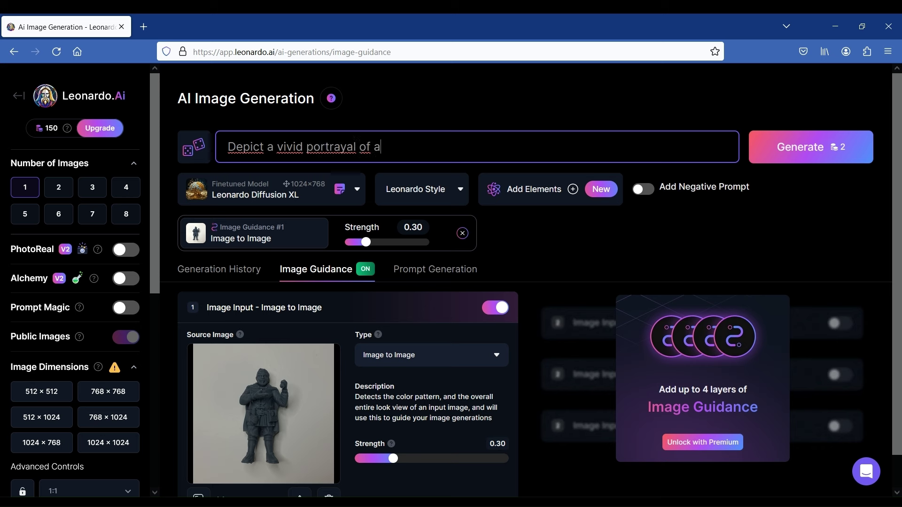
text(n apothecary in photorealistic style)
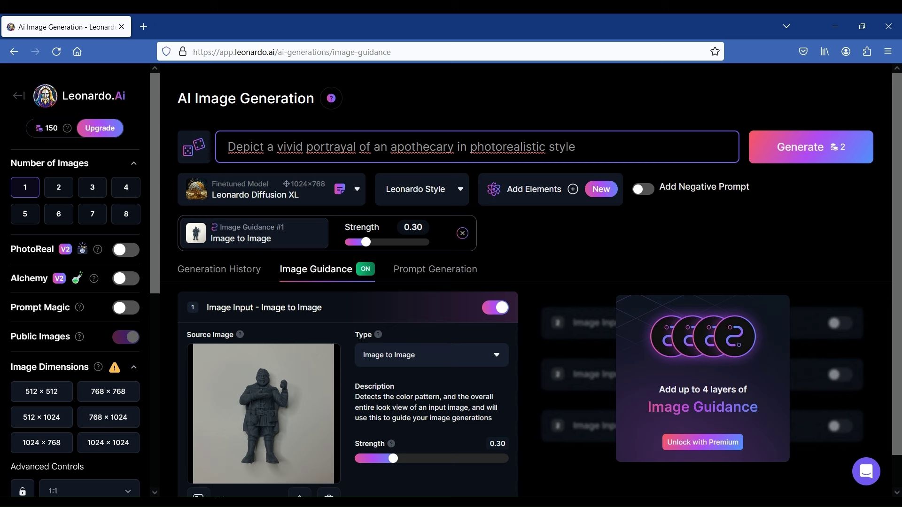
text(, adorned in no)
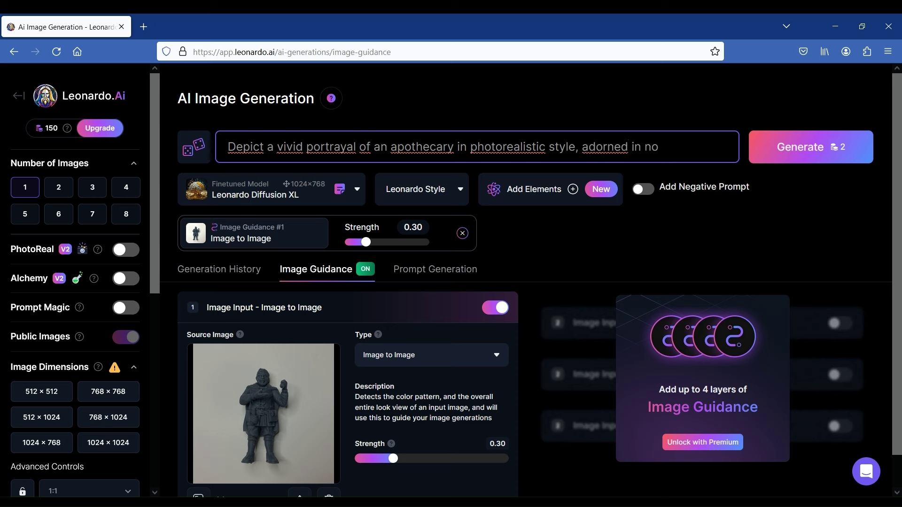
text(ble clothes of beautiful)
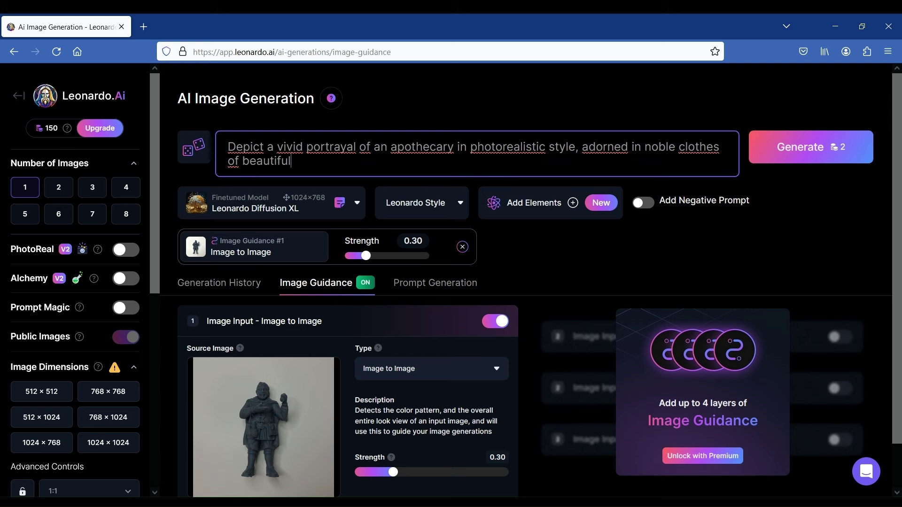
text(ly assorted )
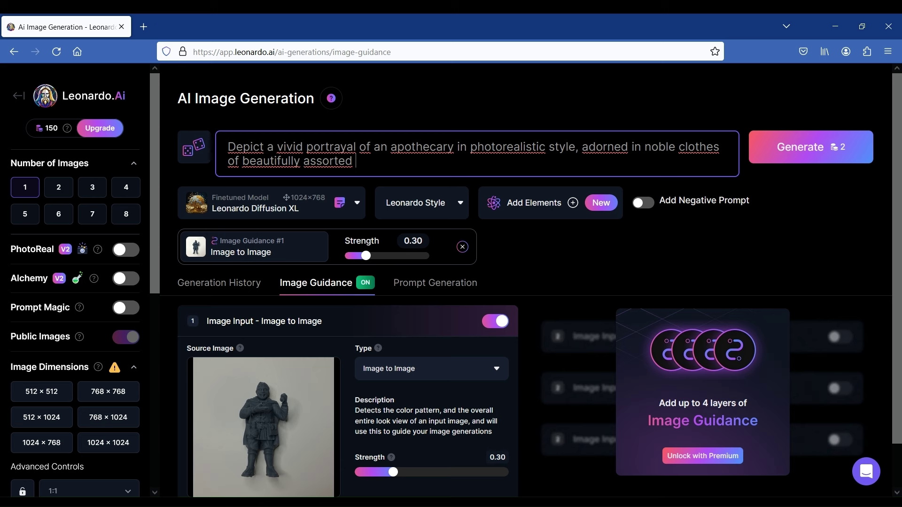
text(colors. His face bears a beard, combe)
text(d brown)
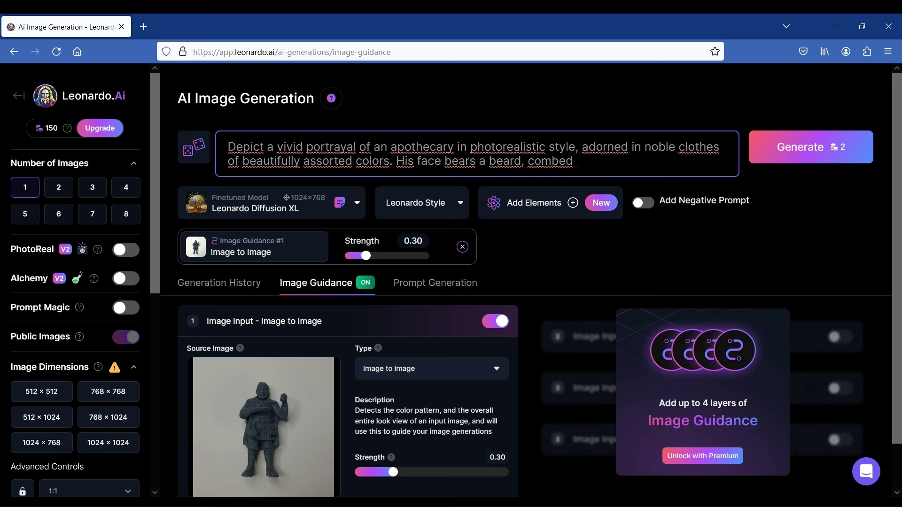
text( hair and he's sm)
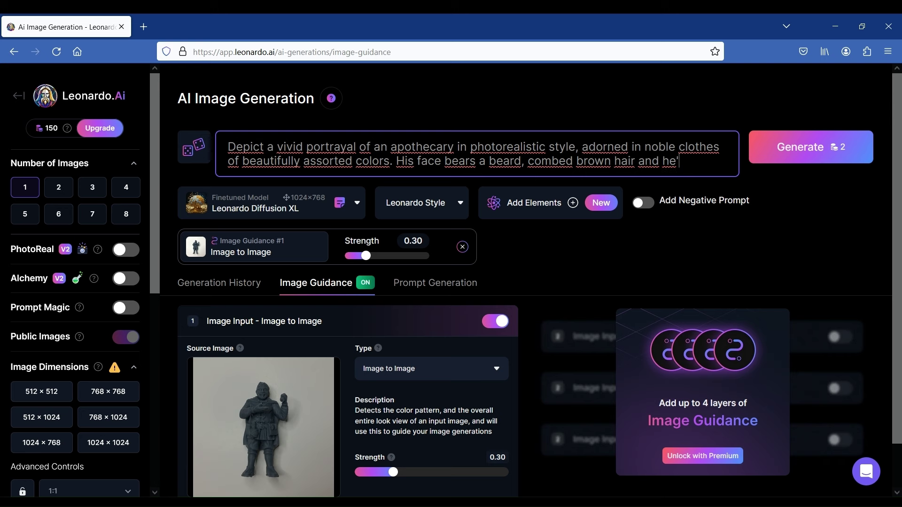
text(iling, standing )
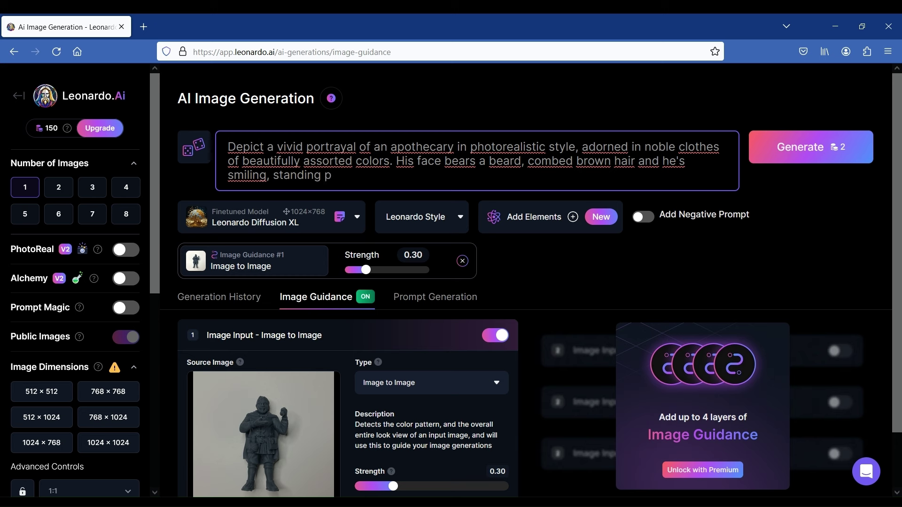
text(proudly with a potio)
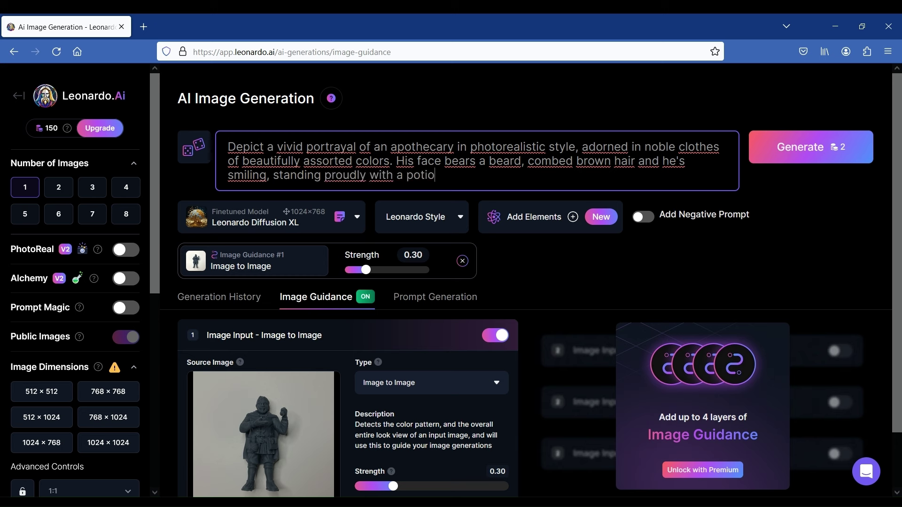
text(n in his hand, pay special attentio)
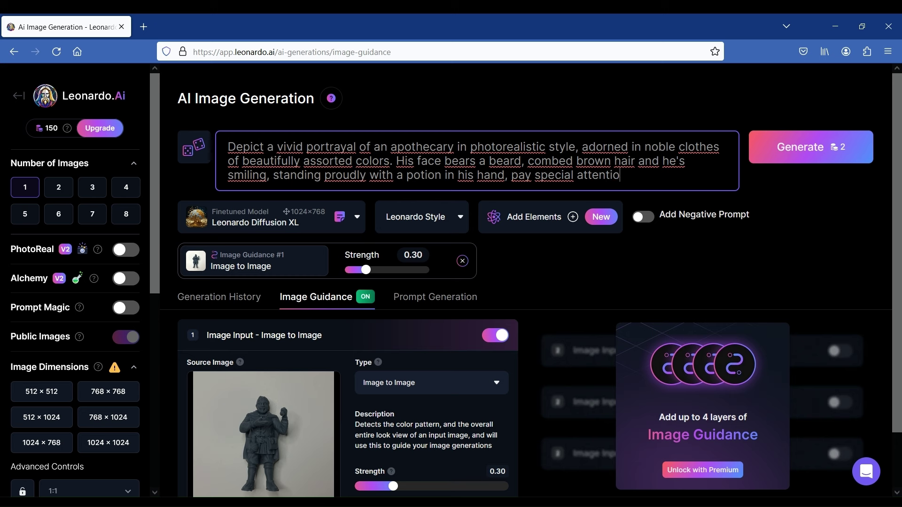
text(n to the eyes.)
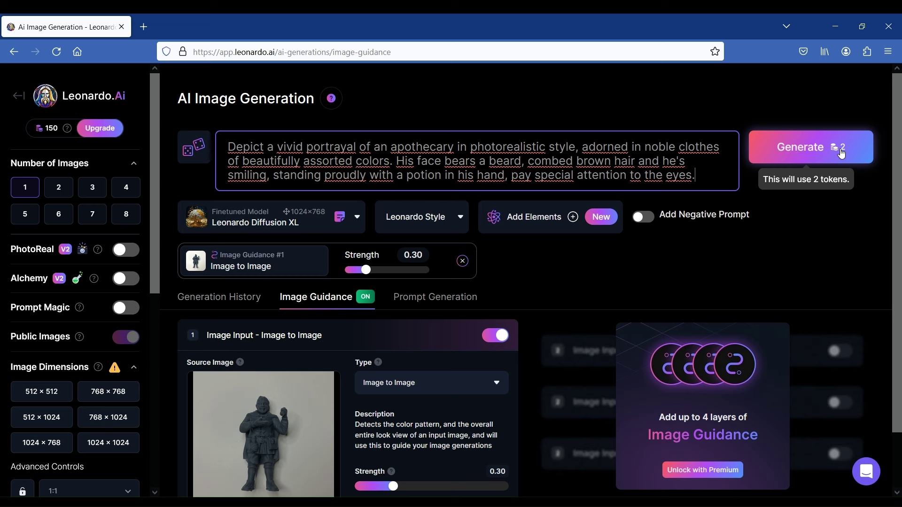
Generate one figurine-guided apothecary image and view the 728×728 result full size
click(807, 154)
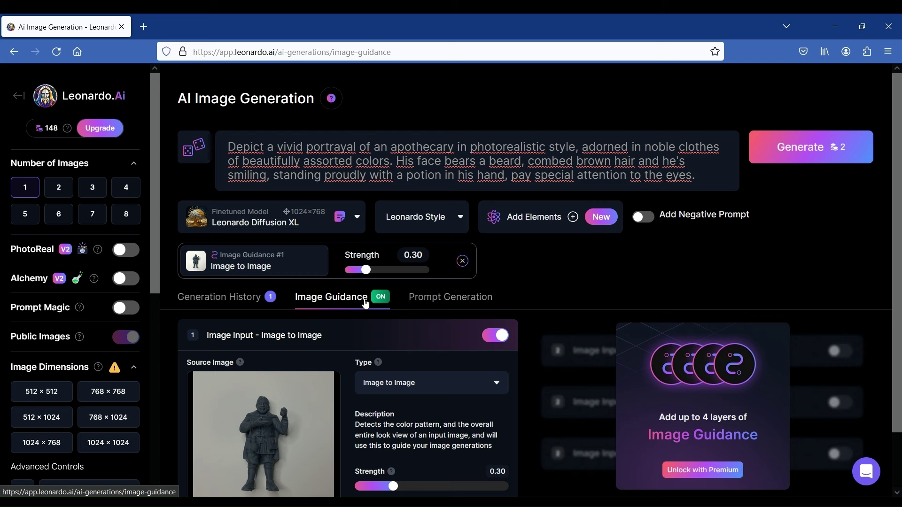
click(220, 302)
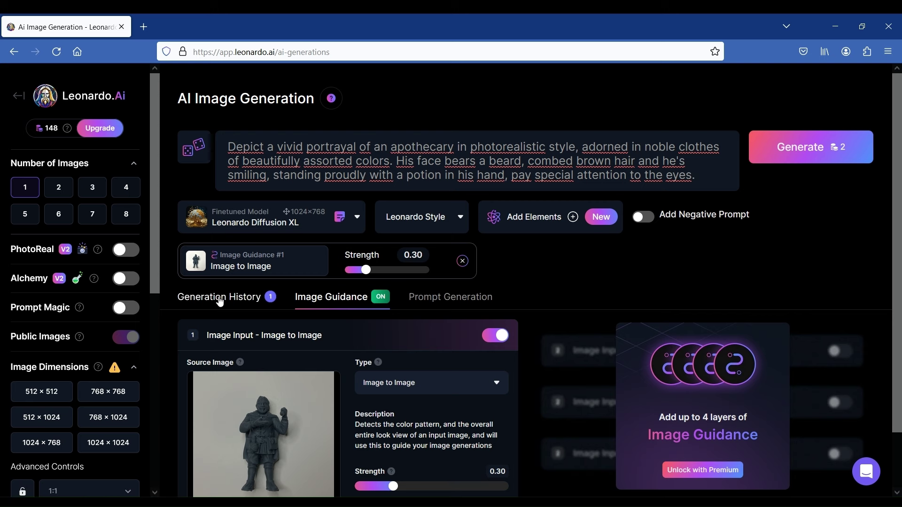
scroll(328, 294, down, 3)
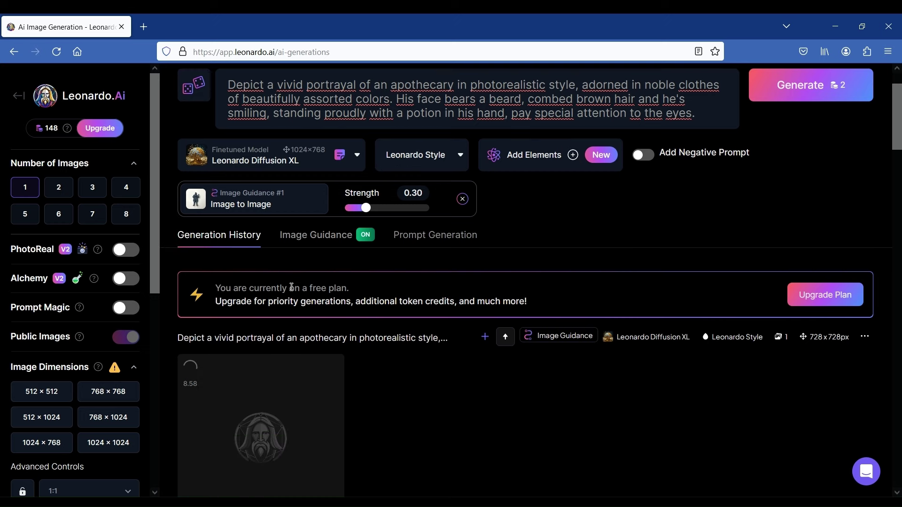
scroll(378, 288, down, 1)
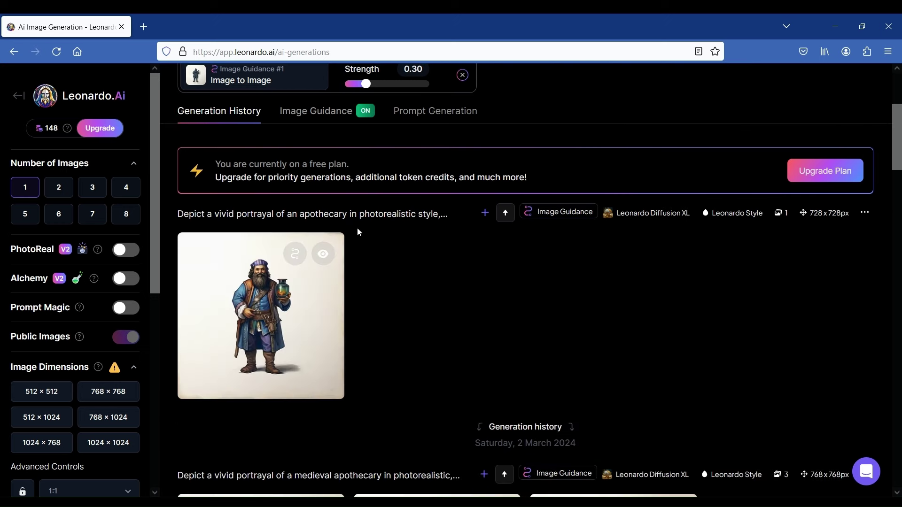
click(264, 296)
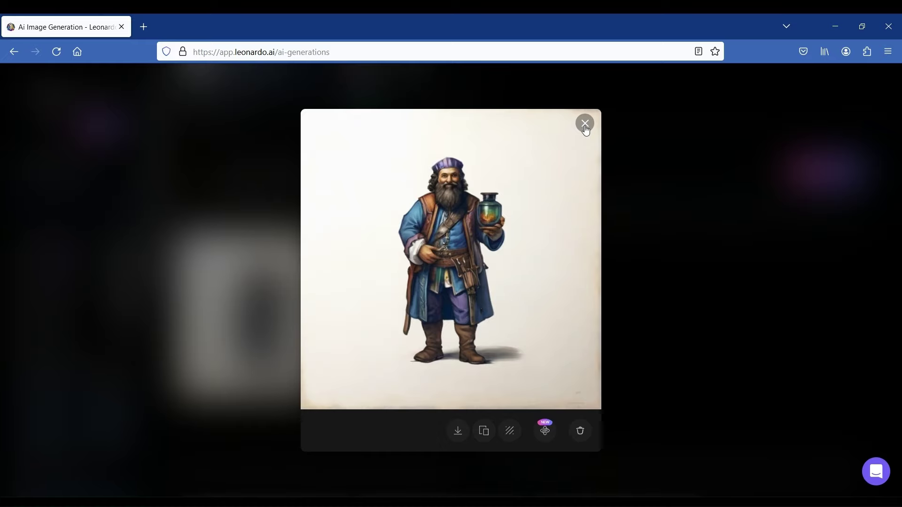
click(584, 124)
scroll(482, 239, up, 4)
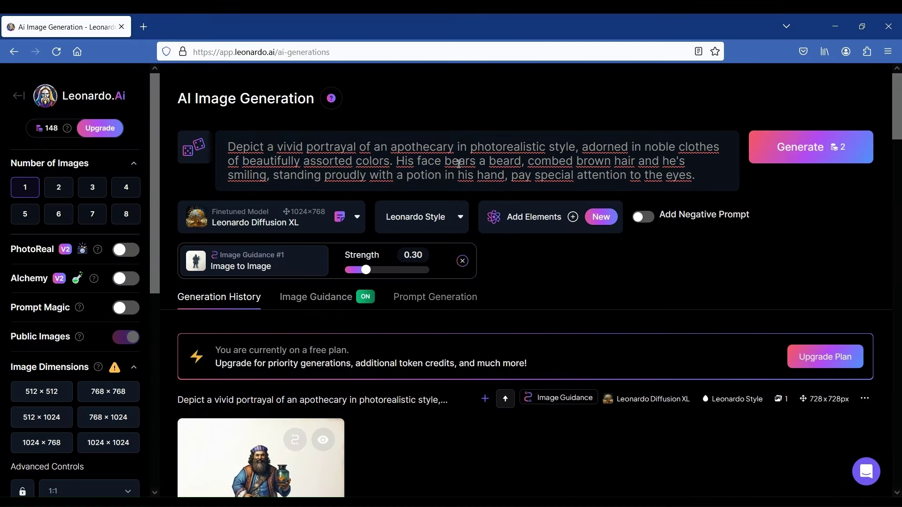
Insert 'short' before 'beard' in the prompt and generate a new image
click(489, 163)
text(short)
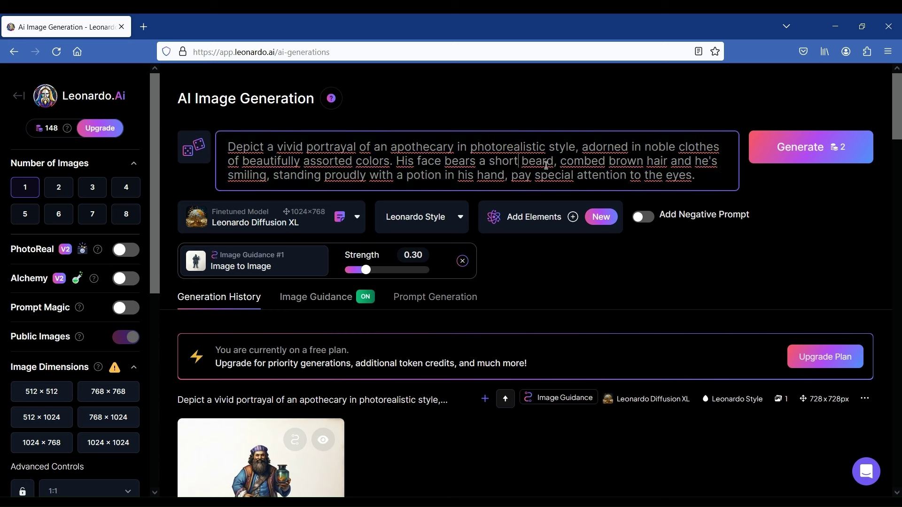
click(822, 148)
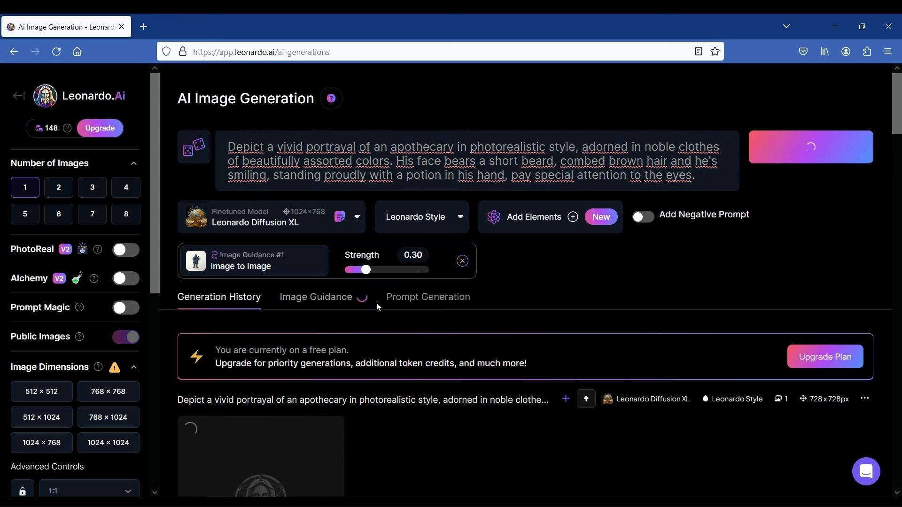
View the new short-beard apothecary image full size, then close it
scroll(345, 317, down, 1)
scroll(364, 313, down, 2)
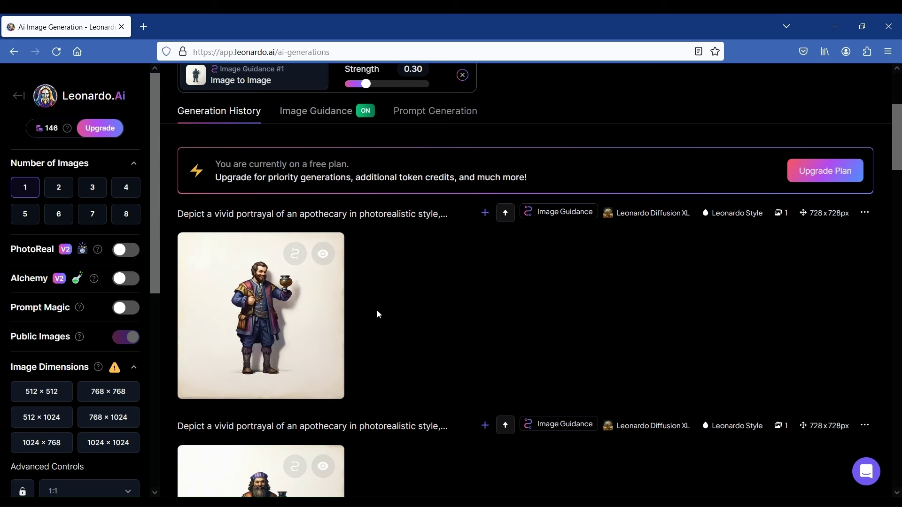
scroll(371, 312, down, 2)
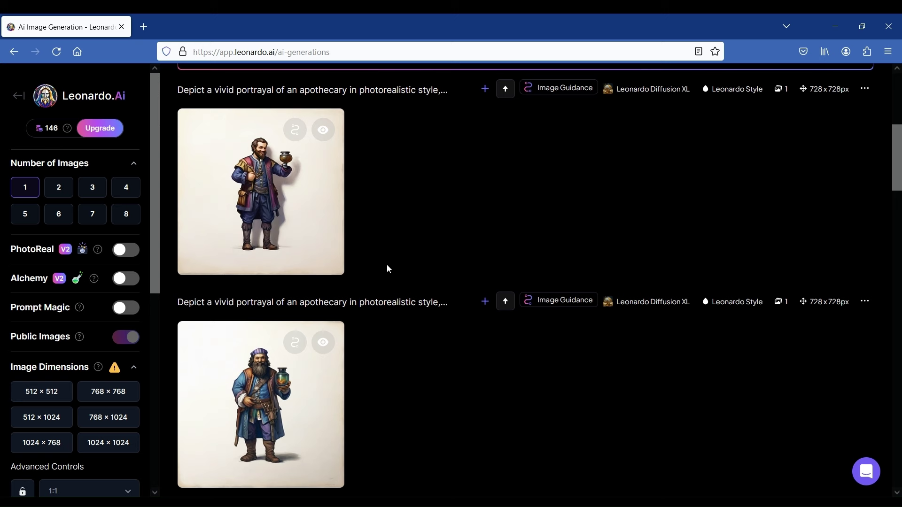
mouse_move(260, 203)
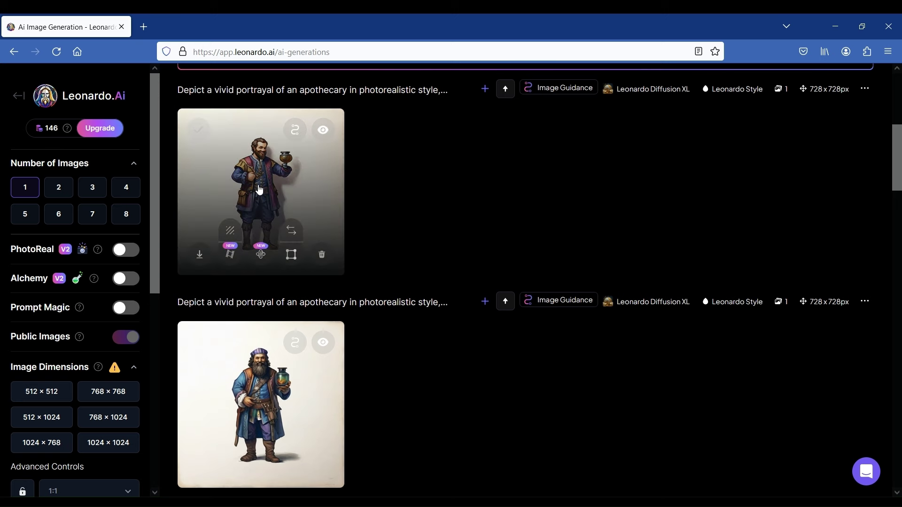
click(260, 190)
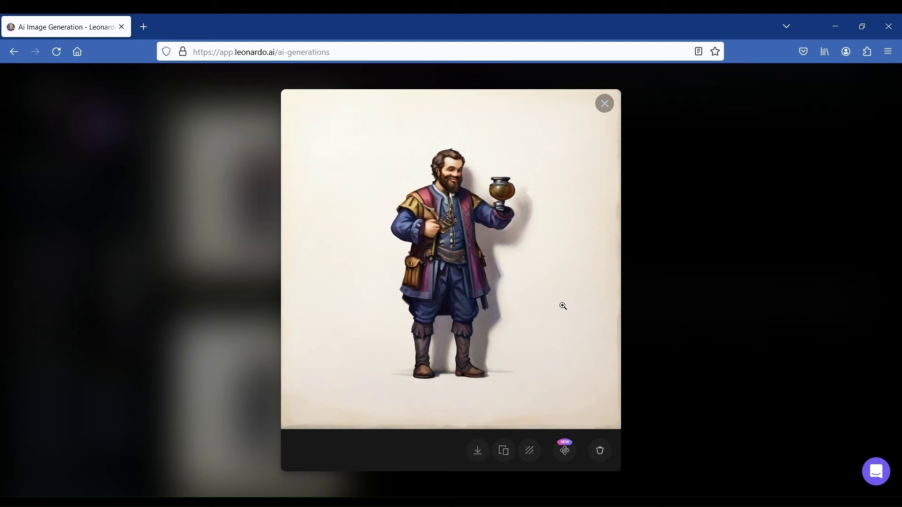
key(Escape)
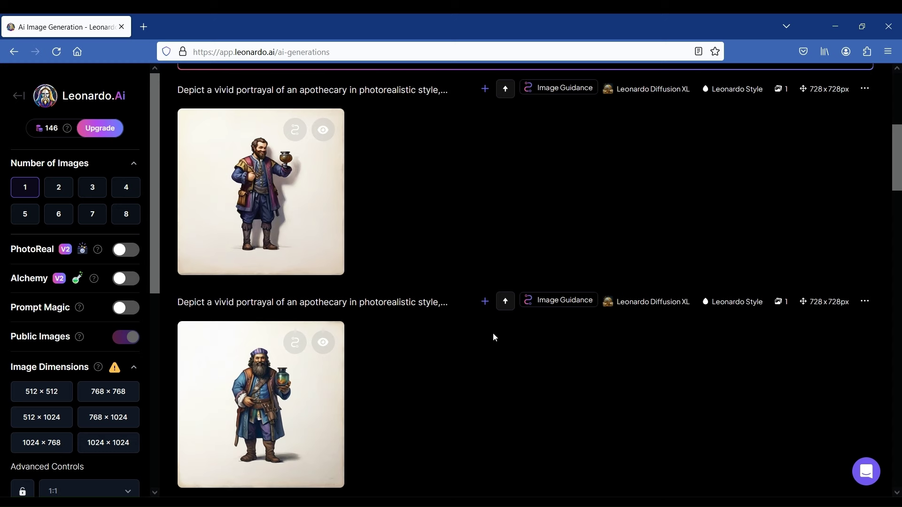
Set four images per generation, add 'Colors: Orange, purple, yellow.' before 'His face', and generate
scroll(462, 374, up, 5)
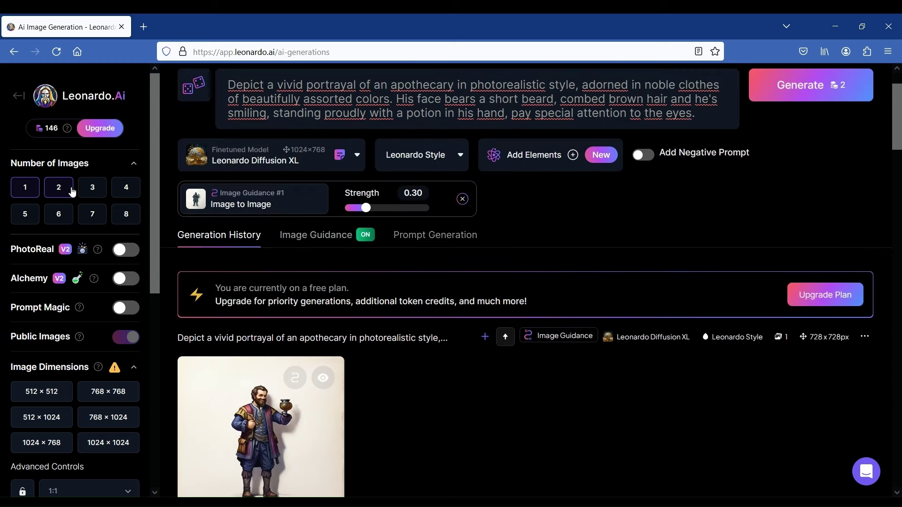
click(128, 190)
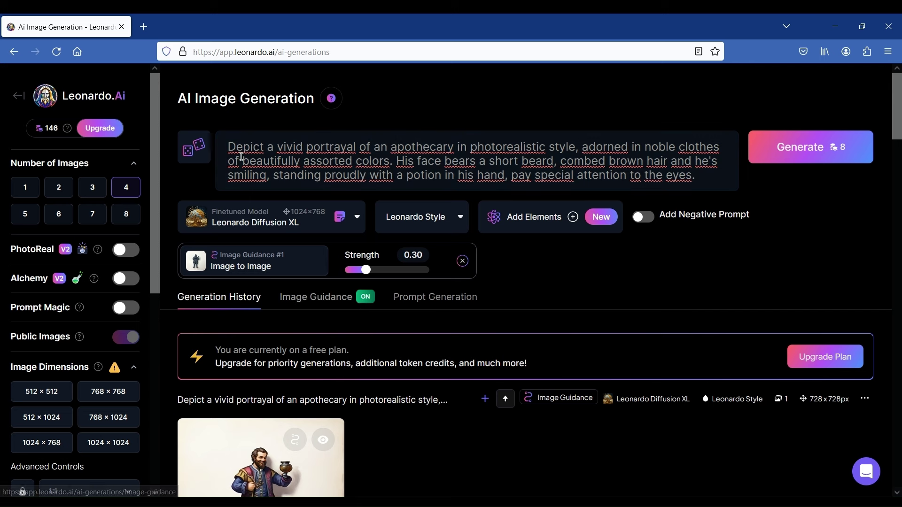
click(399, 160)
text(Colors)
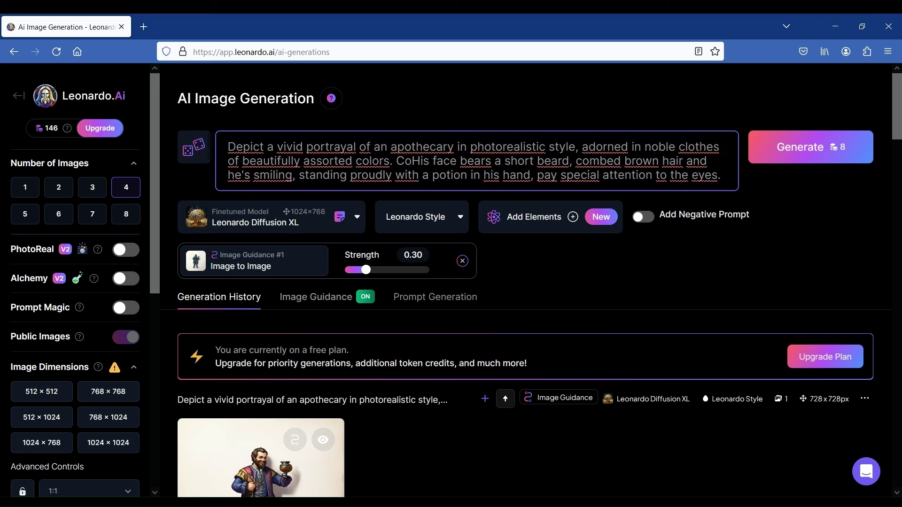
text(: )
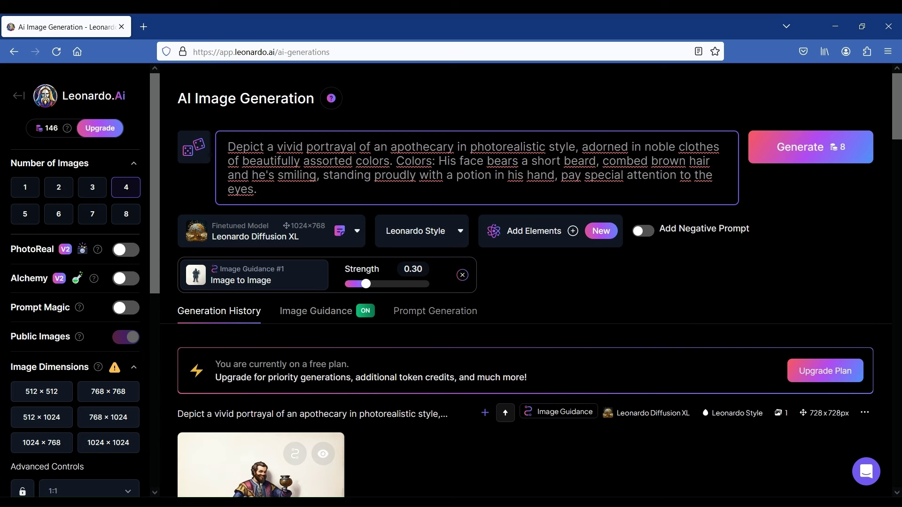
text(Orange)
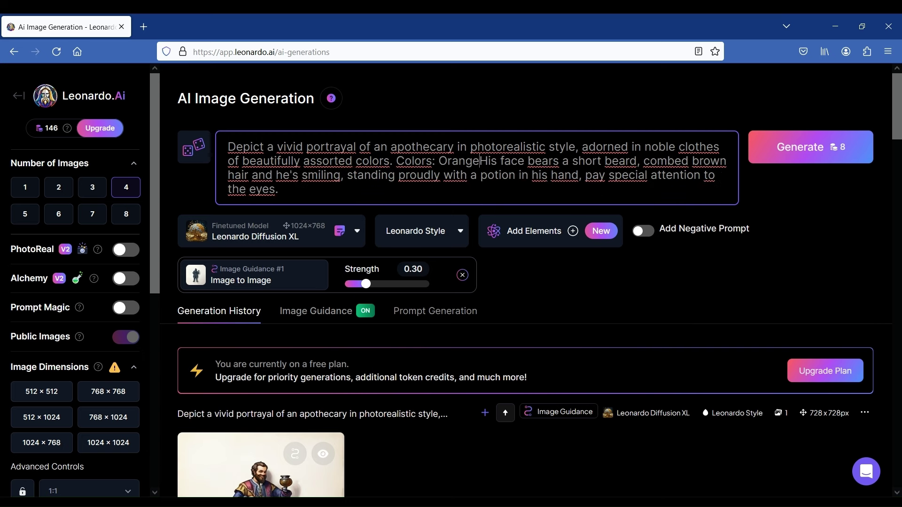
text(, )
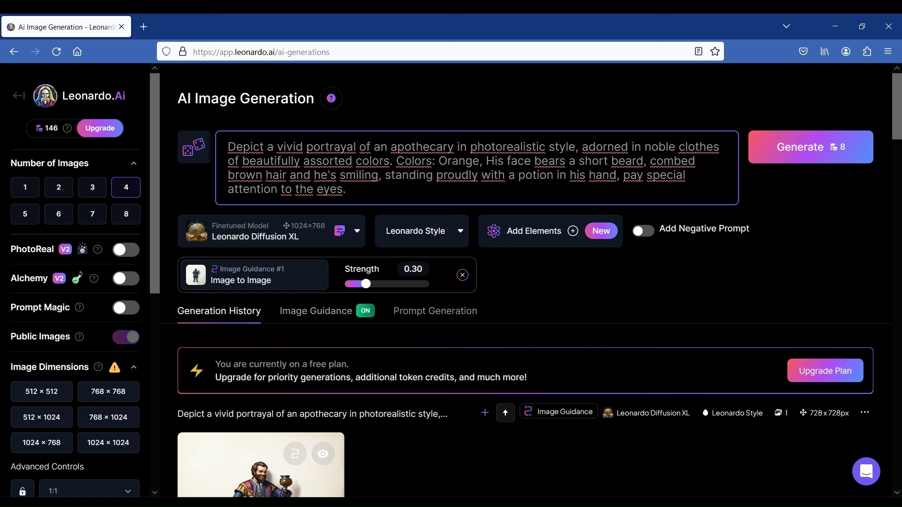
text(purple, )
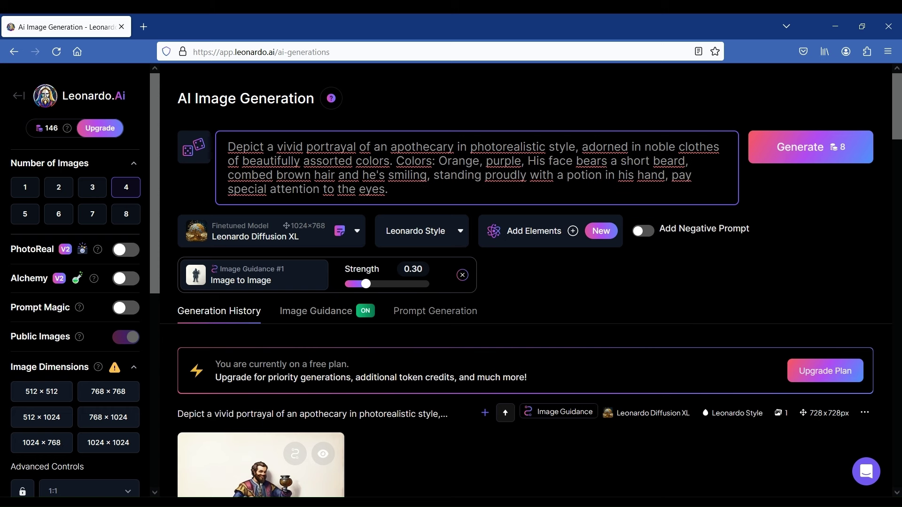
text(yellow)
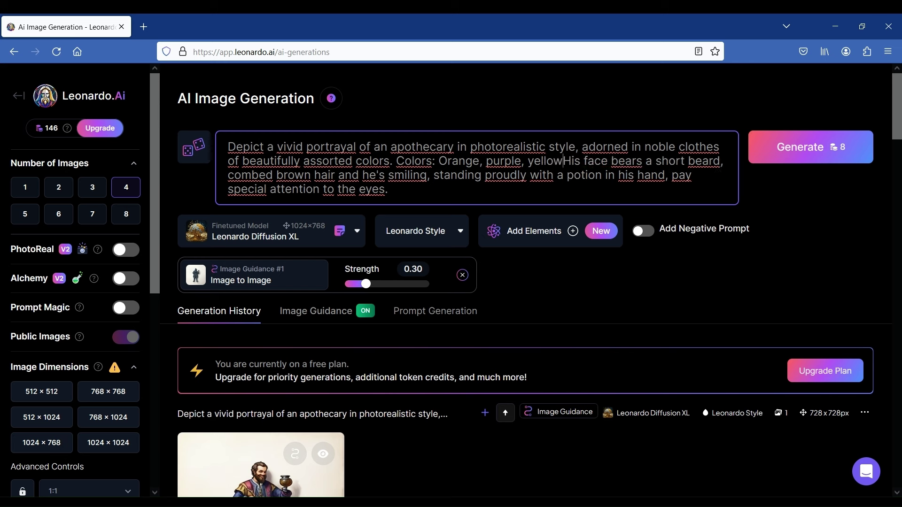
text(.)
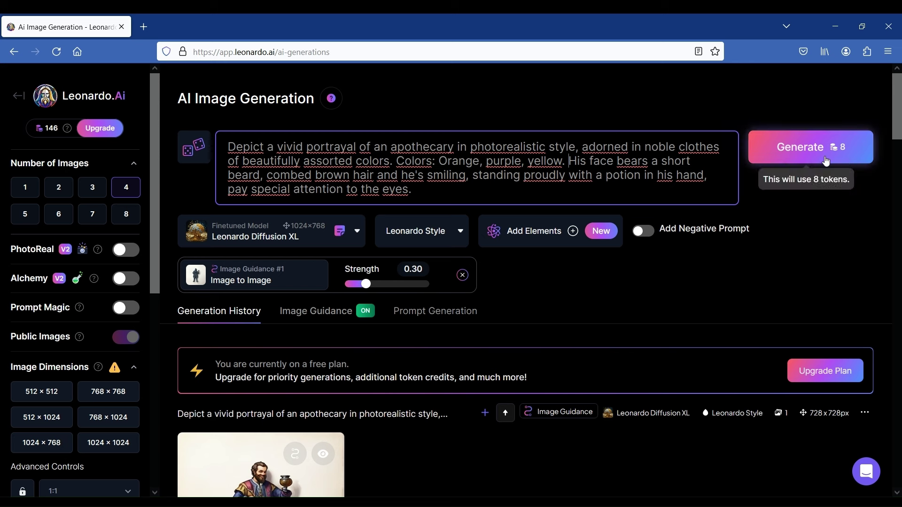
click(806, 152)
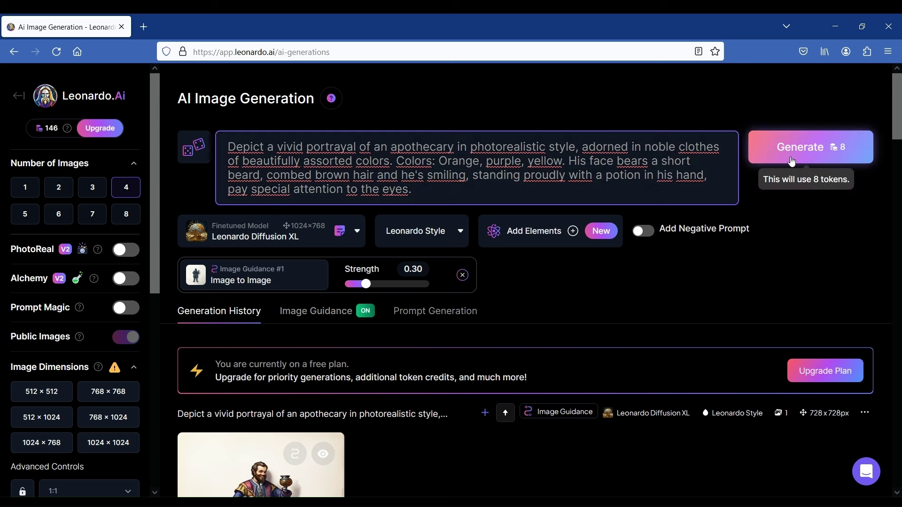
Step through the four new orange, purple and yellow apothecary images in the lightbox
scroll(337, 310, down, 4)
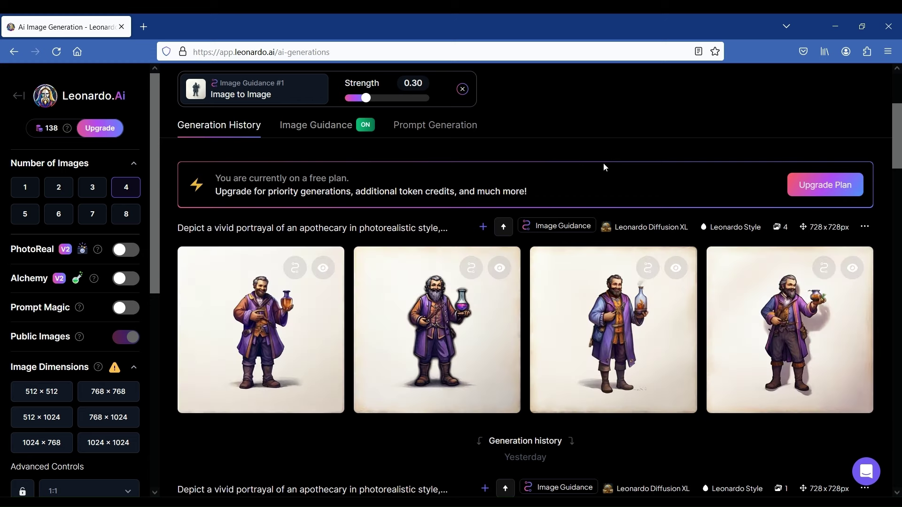
click(287, 321)
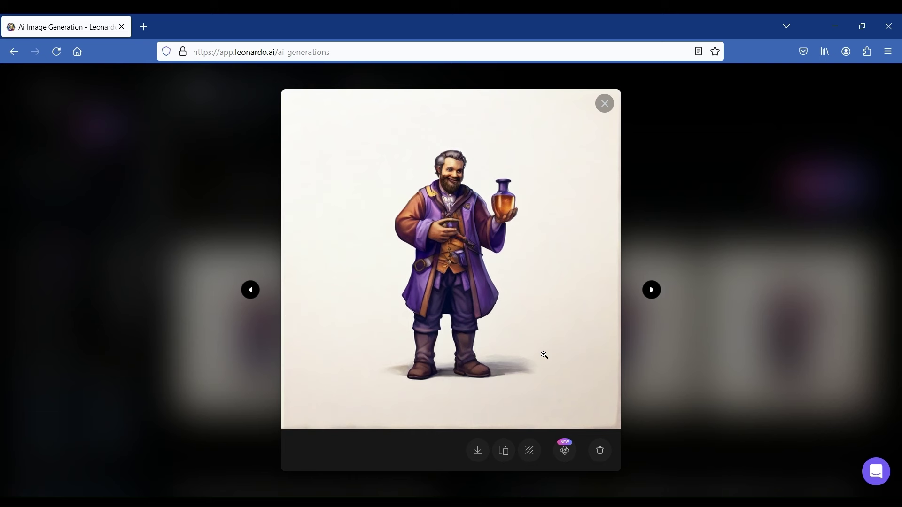
key(Right)
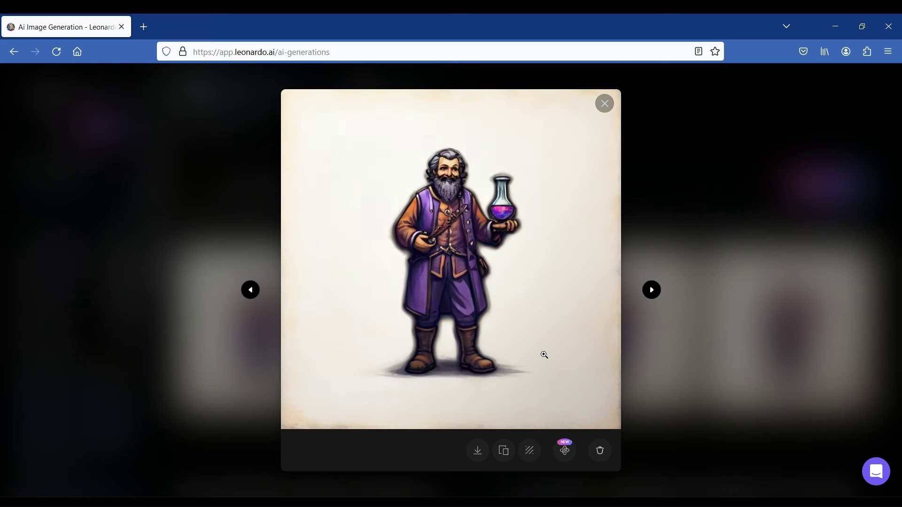
key(Right)
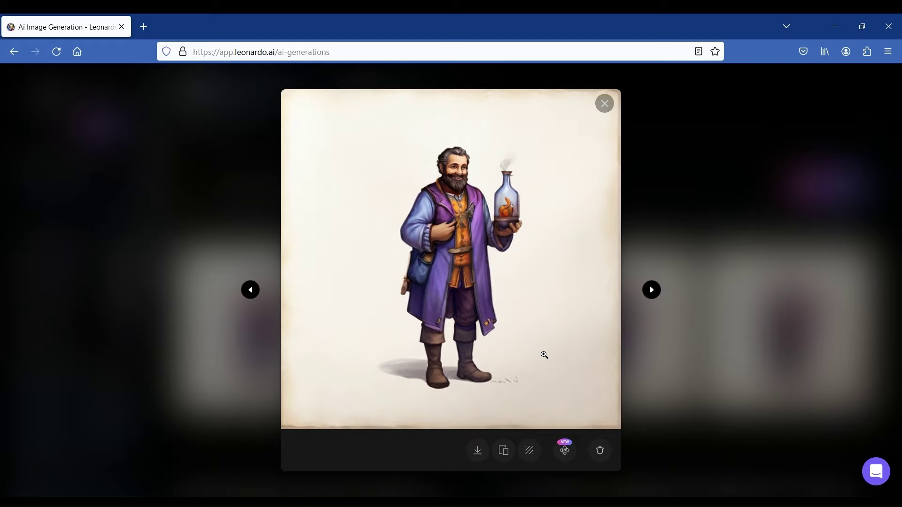
key(Right)
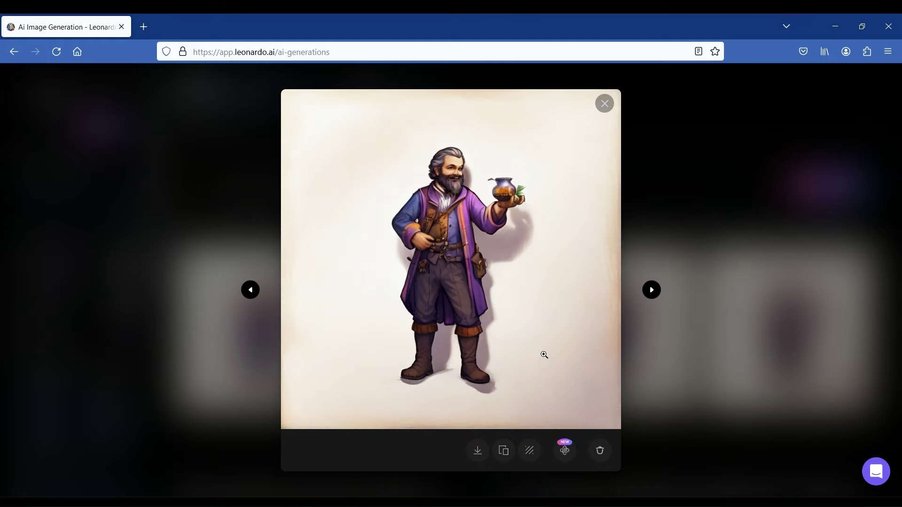
click(604, 103)
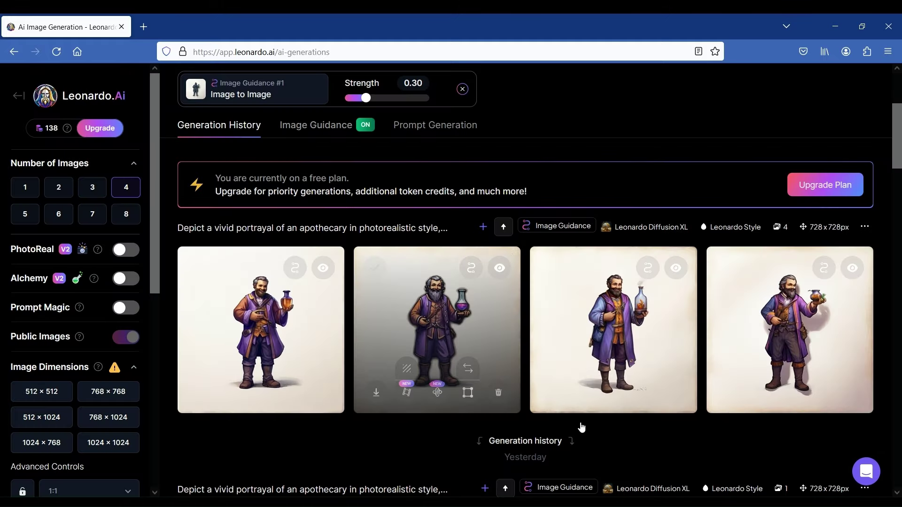
scroll(582, 427, up, 4)
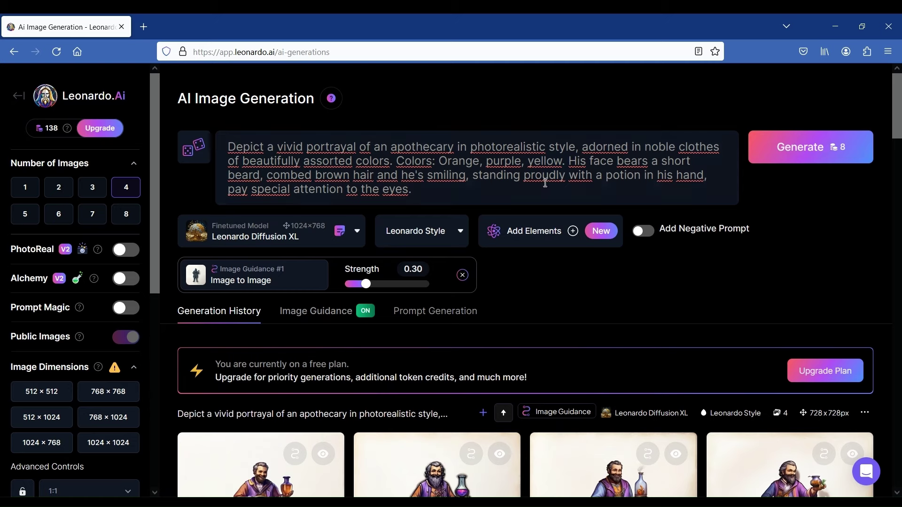
Change the colours to apple green, dark pink and aquamarine, make the potion red, and generate
drag(442, 161, 562, 162)
text(apple green, )
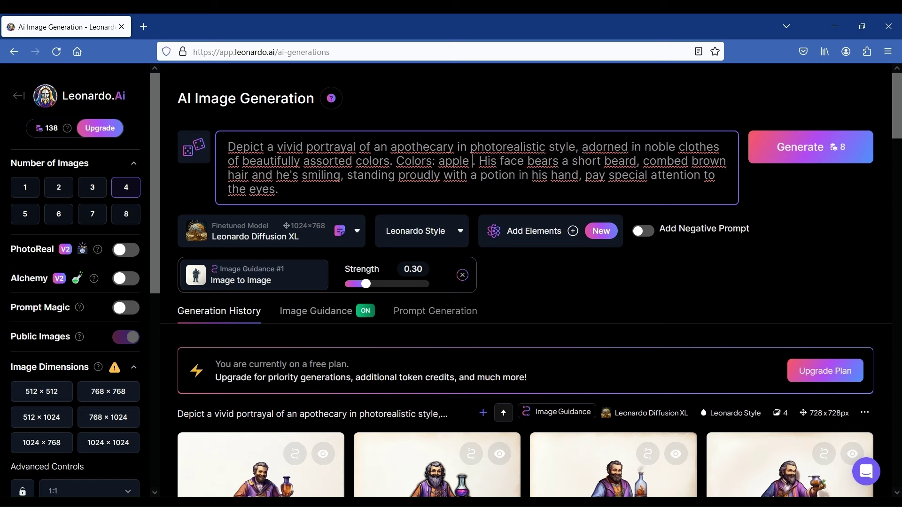
text(dark pink)
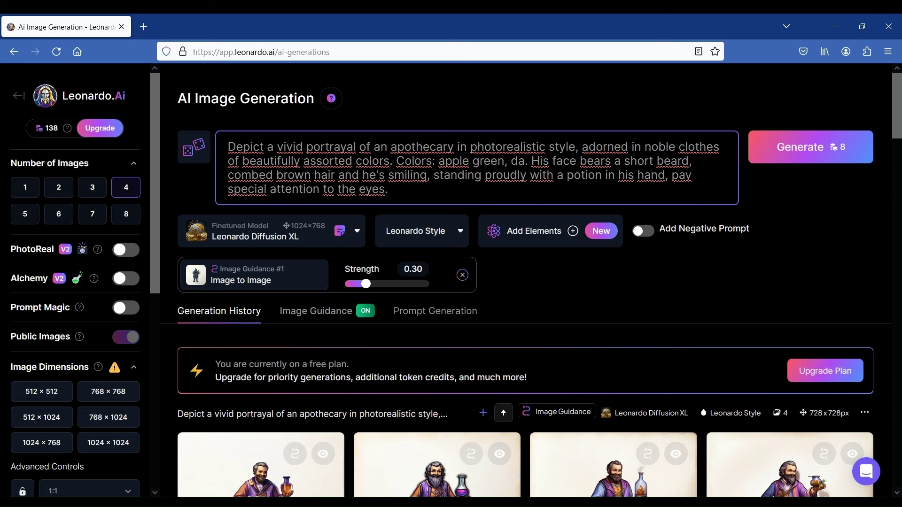
text(, aquamar)
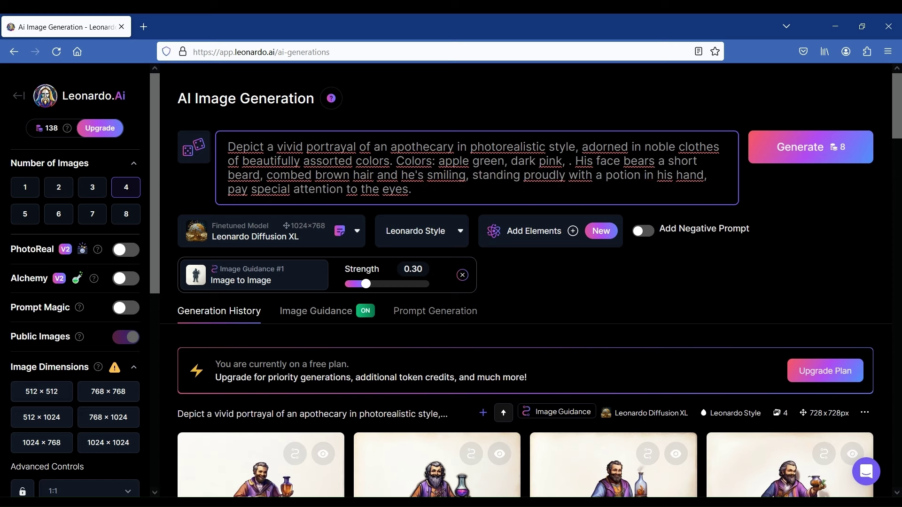
text(ine)
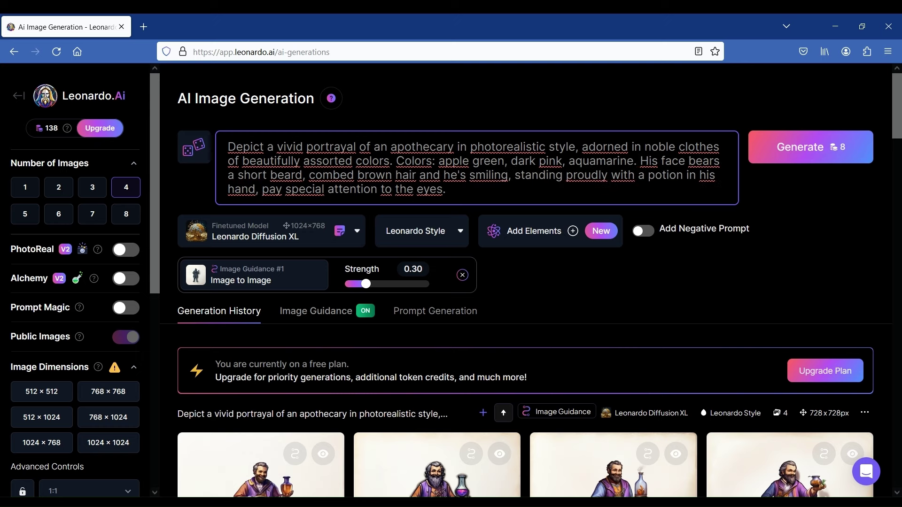
click(646, 176)
text(red)
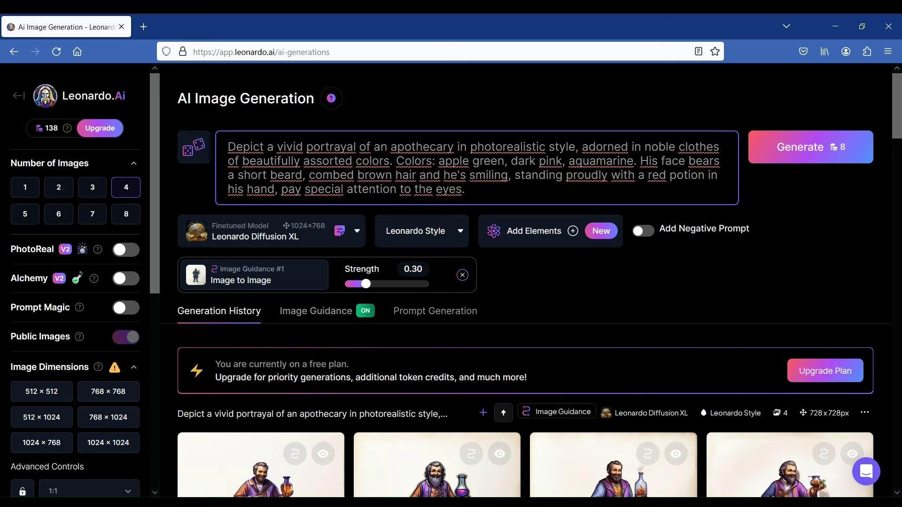
click(799, 160)
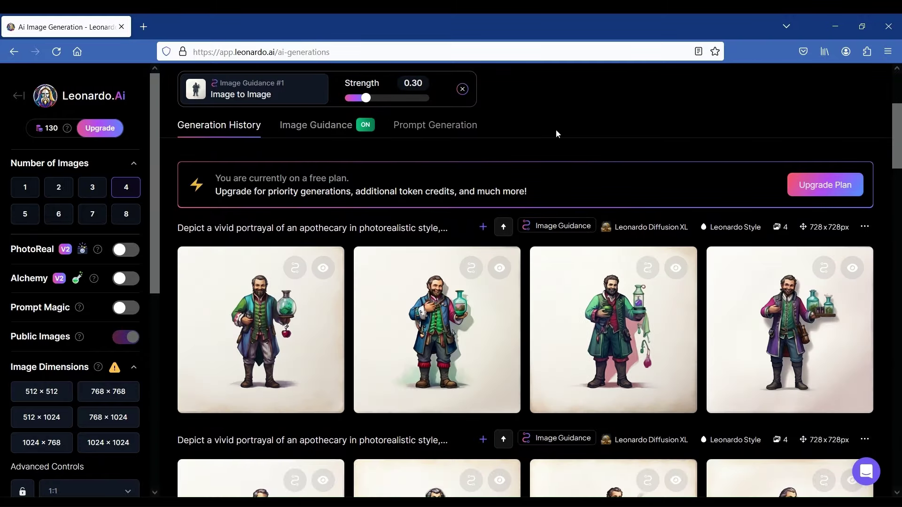
click(230, 282)
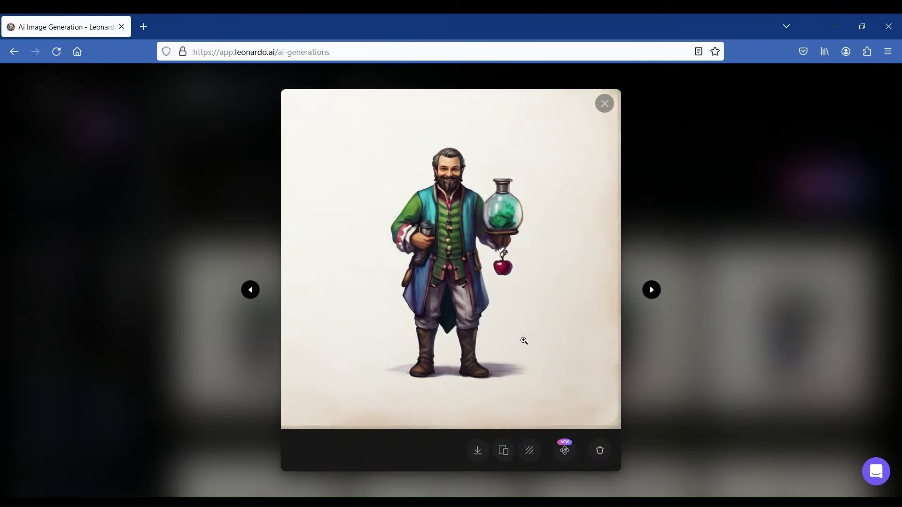
key(Right)
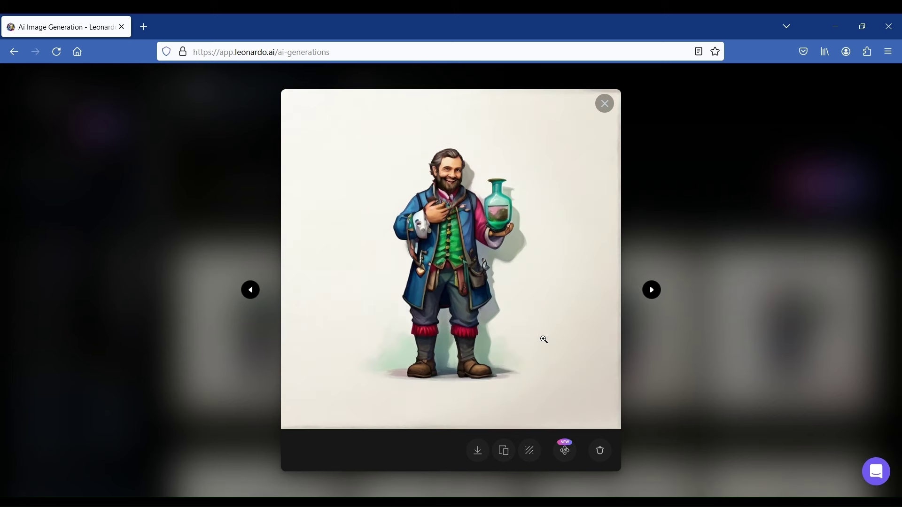
key(Right)
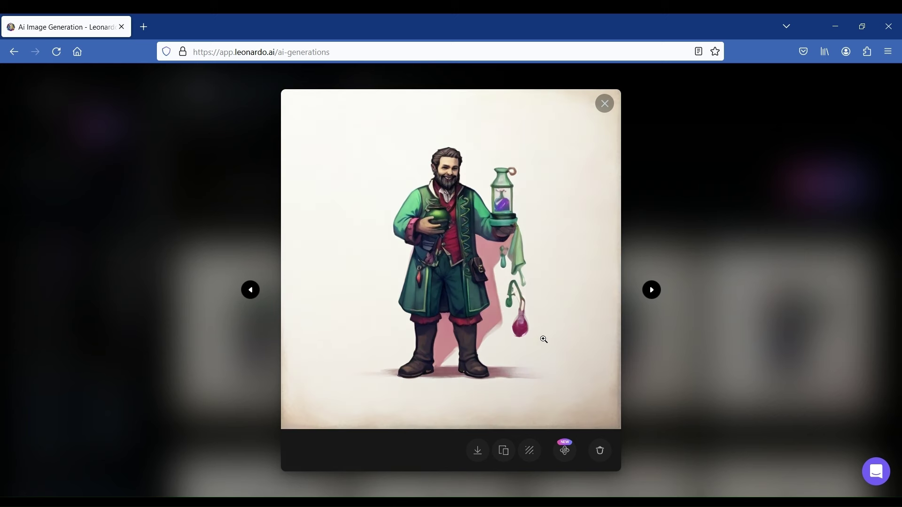
key(Right)
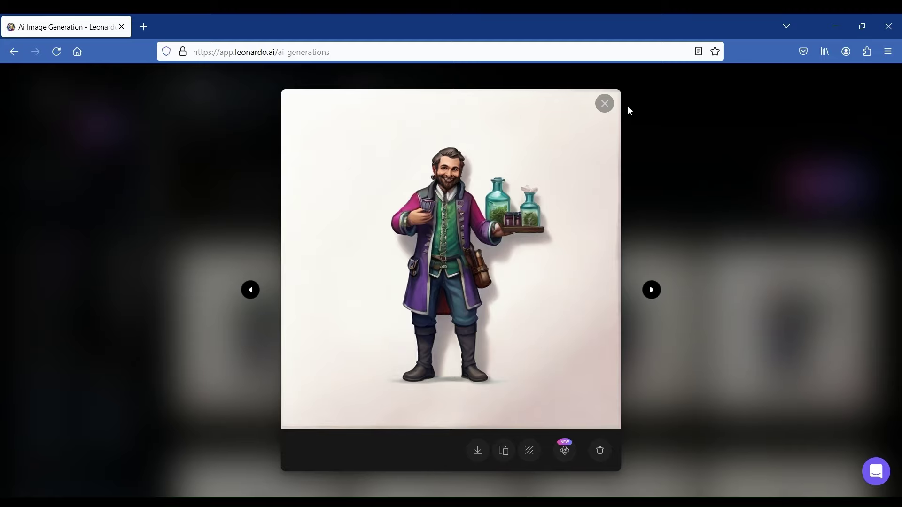
click(605, 104)
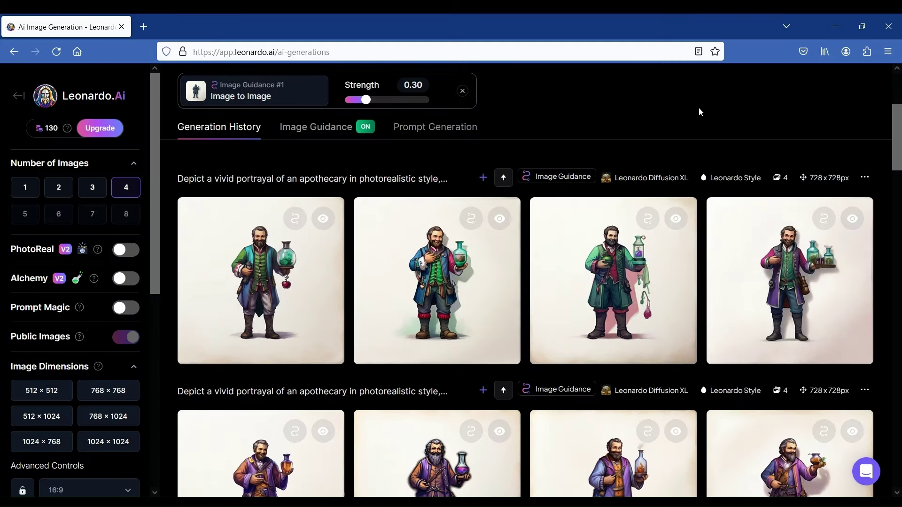
scroll(700, 112, up, 4)
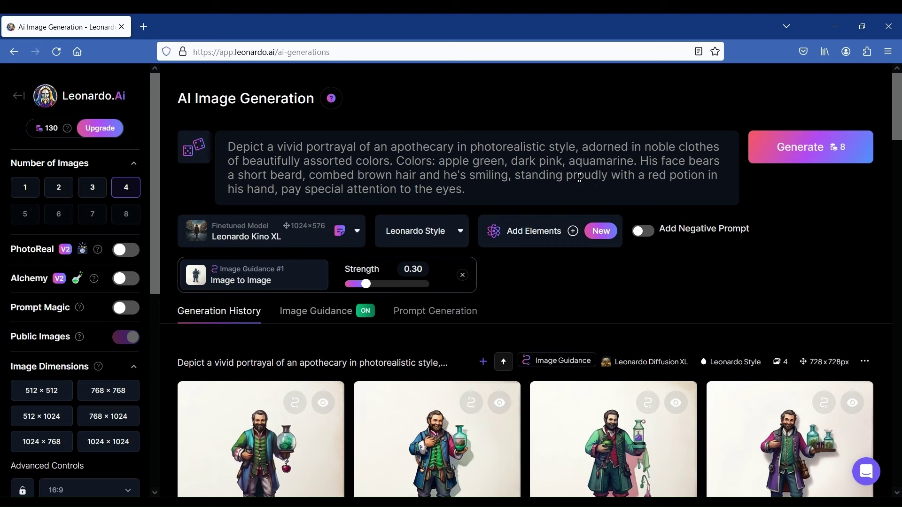
Replace 'with' by 'holding' in the prompt so he holds the red potion
click(615, 180)
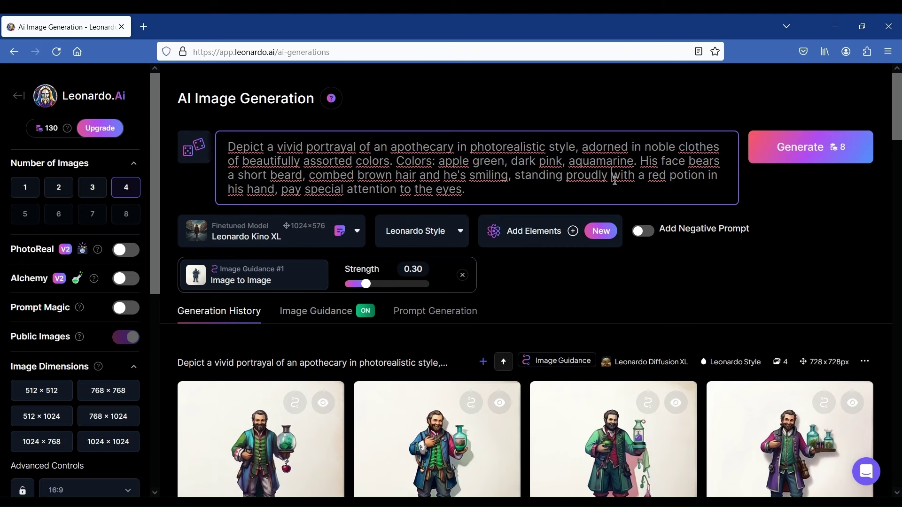
key(Delete)
key(Delete)
key(Delete)
key(Delete)
text(holding)
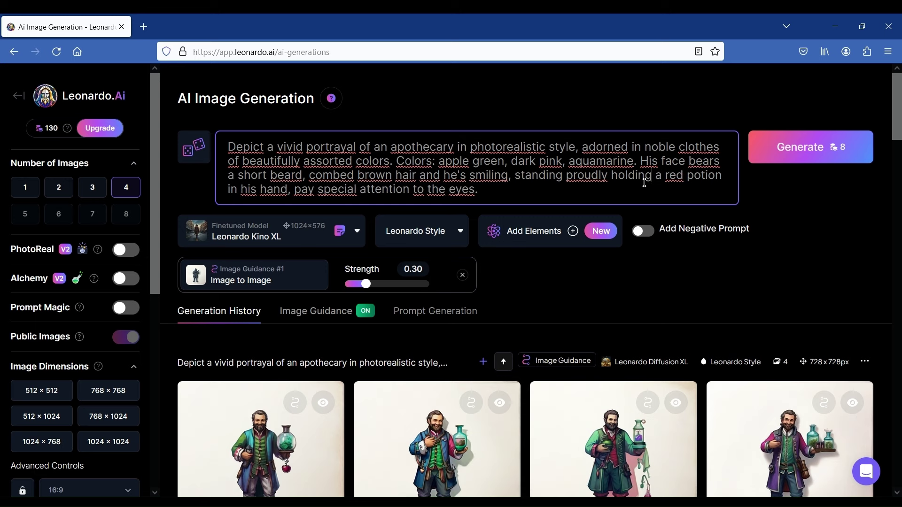
Match the output size to the guidance image at 768×768 (1:1) and generate
click(333, 311)
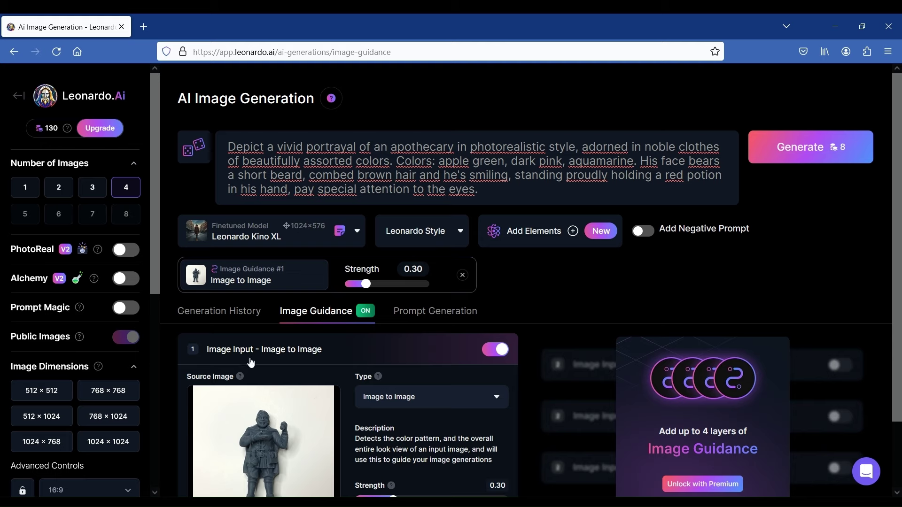
scroll(266, 423, down, 2)
click(268, 371)
click(465, 201)
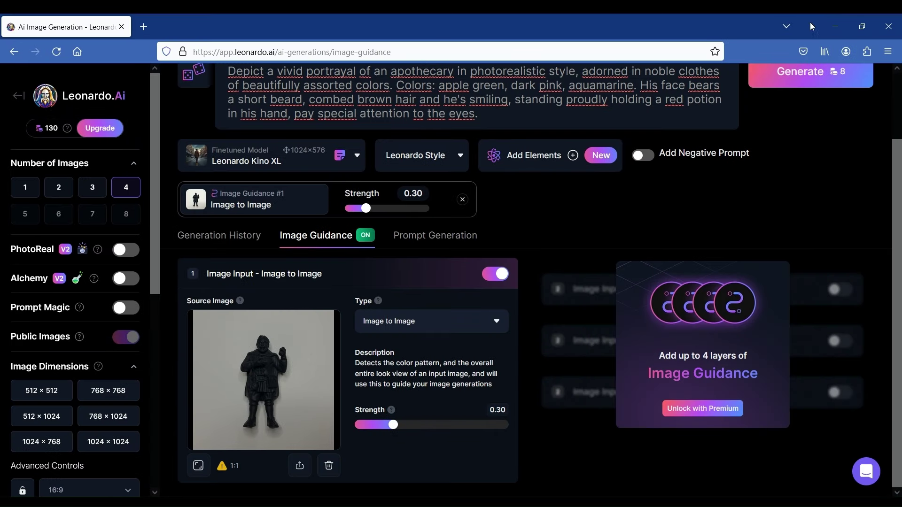
click(199, 466)
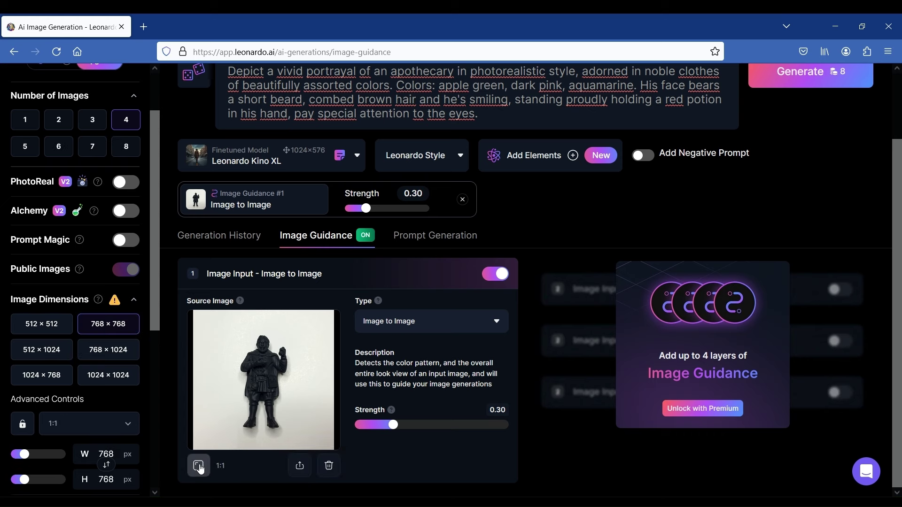
scroll(451, 240, up, 2)
click(796, 156)
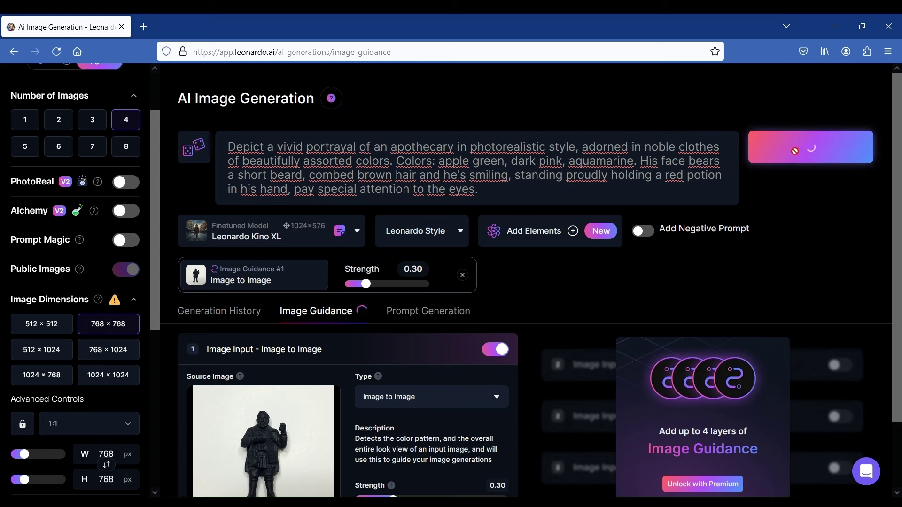
click(218, 312)
scroll(628, 271, down, 3)
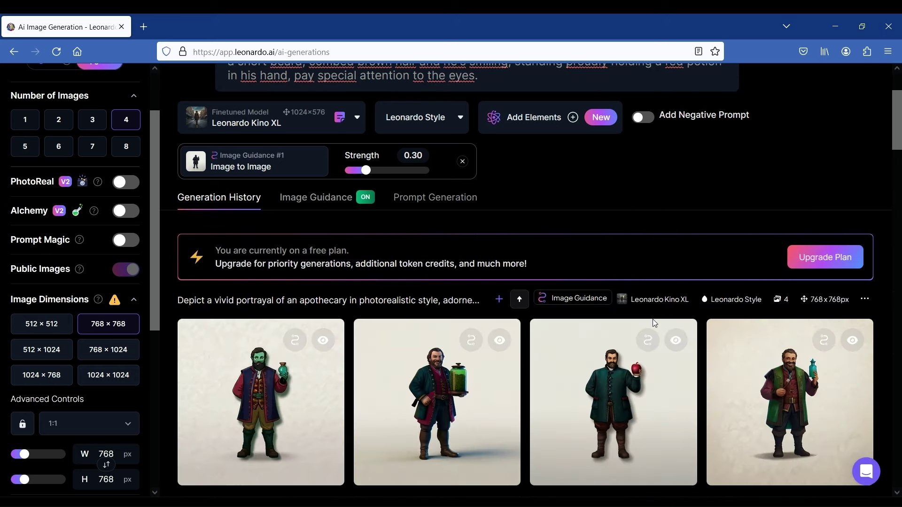
mouse_move(275, 383)
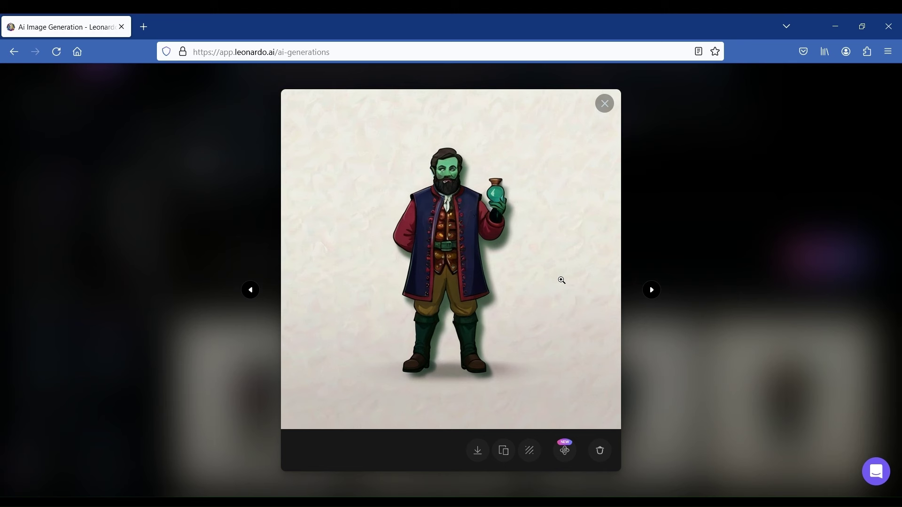
key(Right)
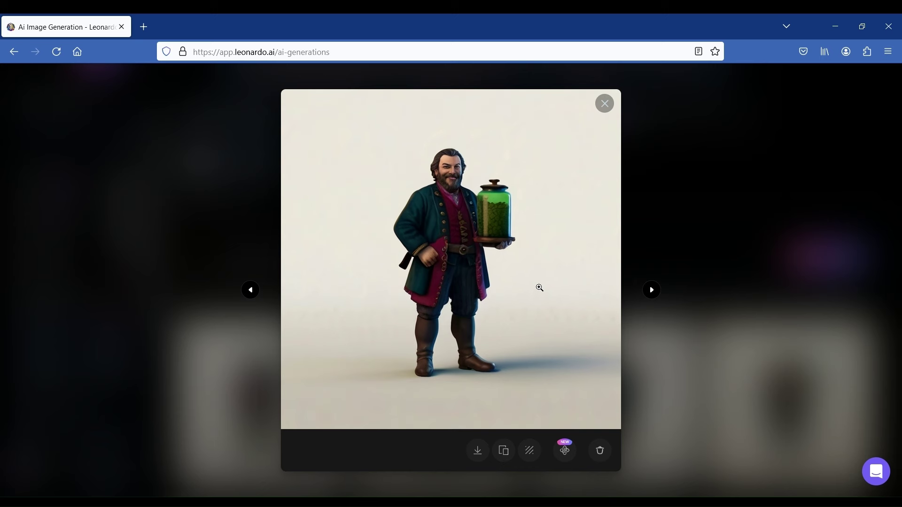
key(Right)
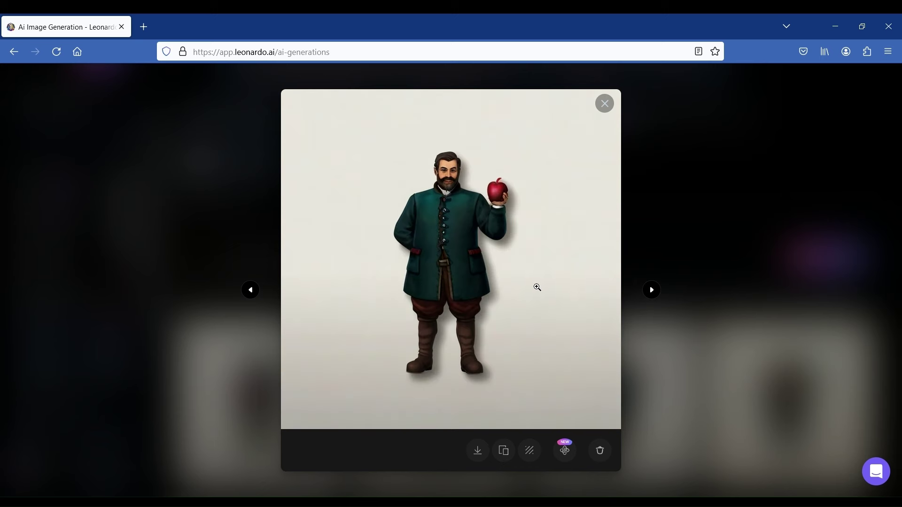
key(Right)
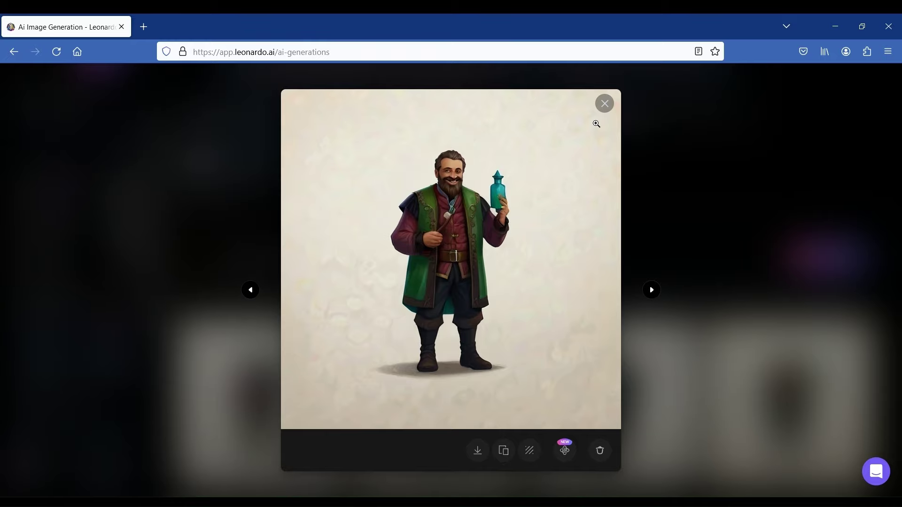
click(605, 104)
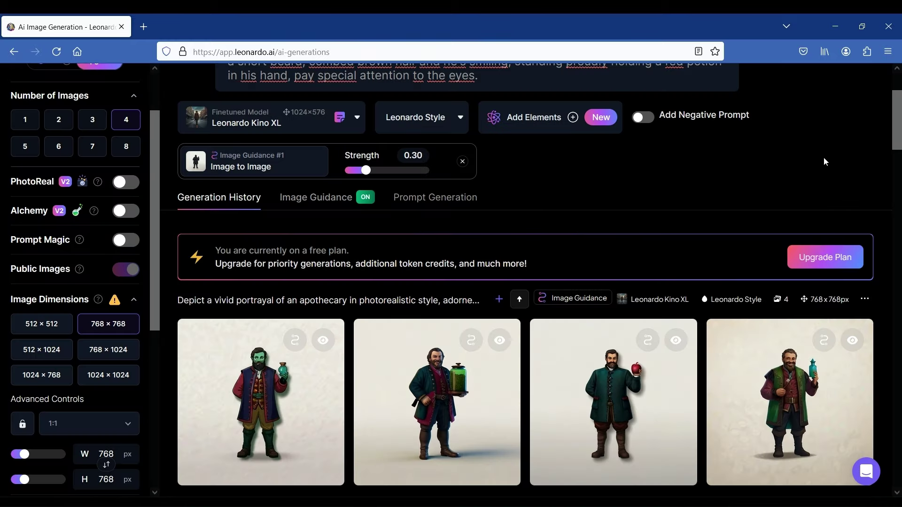
Review the image guidance source image and generate another batch of four
scroll(824, 162, up, 2)
click(309, 313)
scroll(283, 400, down, 1)
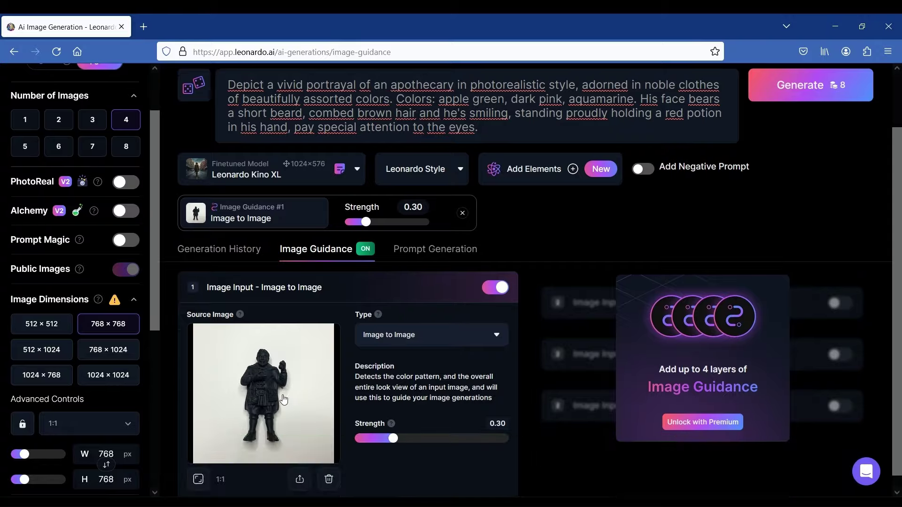
click(299, 465)
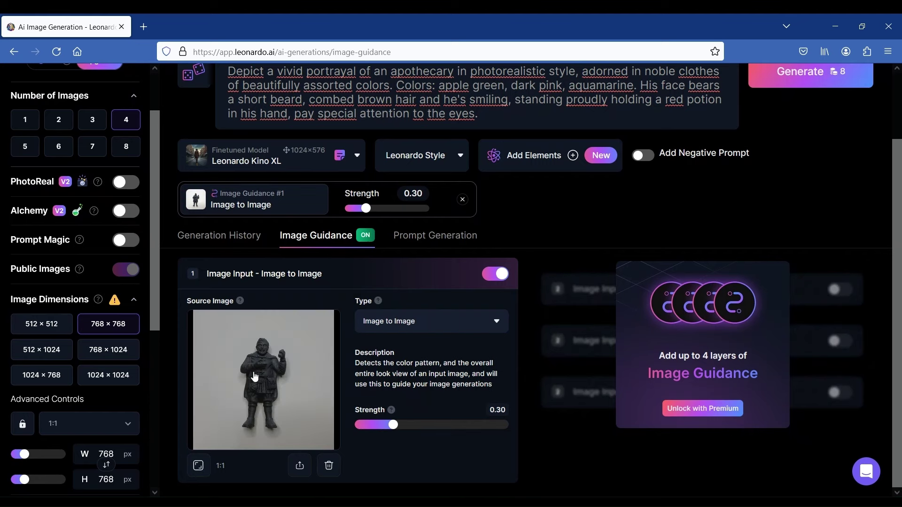
scroll(263, 352, up, 2)
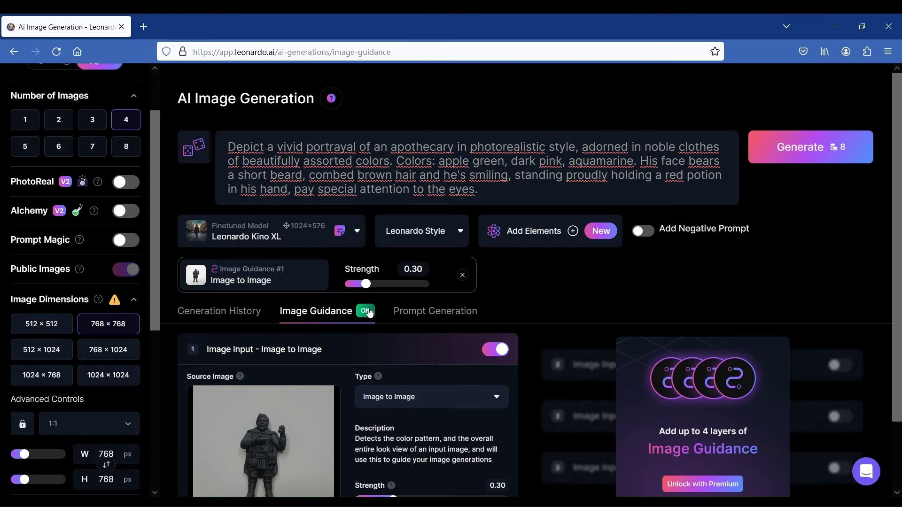
click(830, 148)
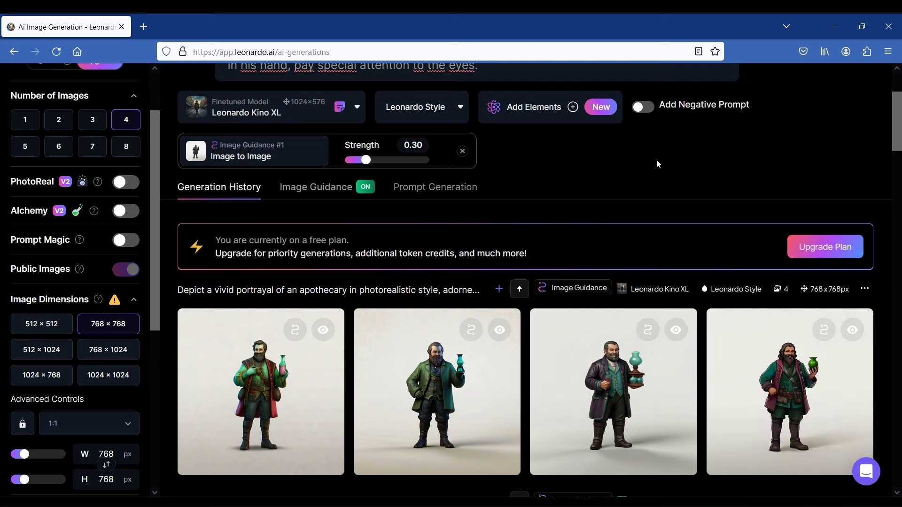
Browse the four new apothecary images full size in the lightbox, then close it
click(271, 386)
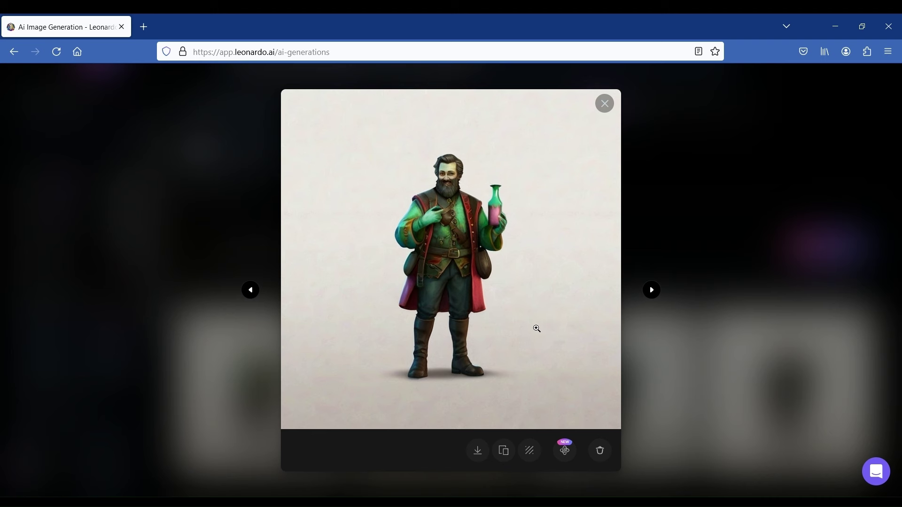
key(Right)
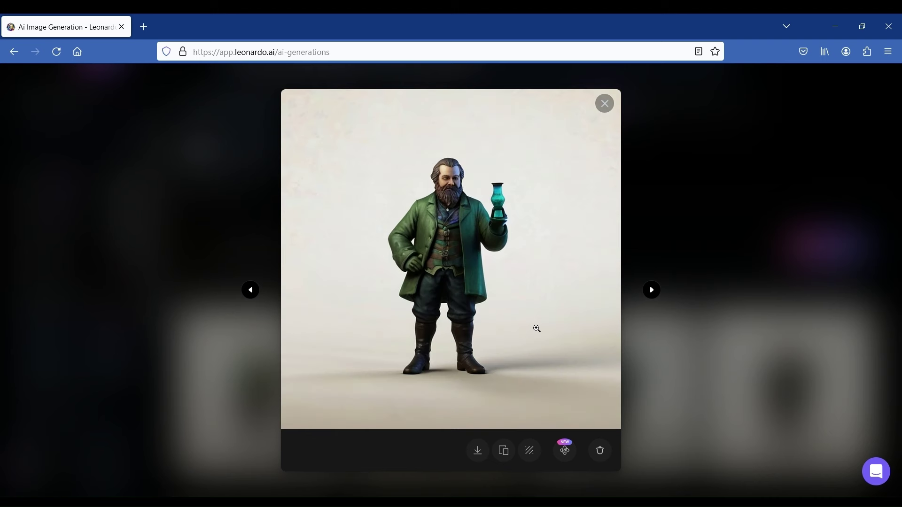
key(Right)
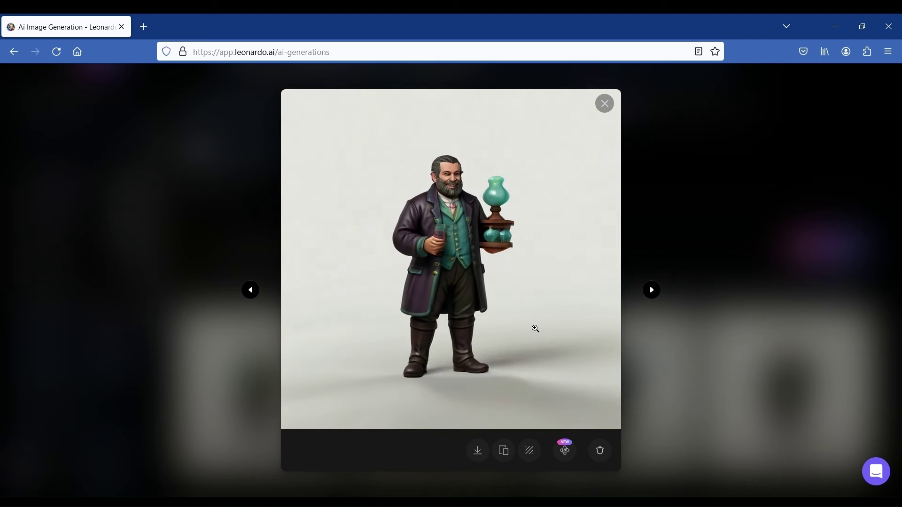
key(Right)
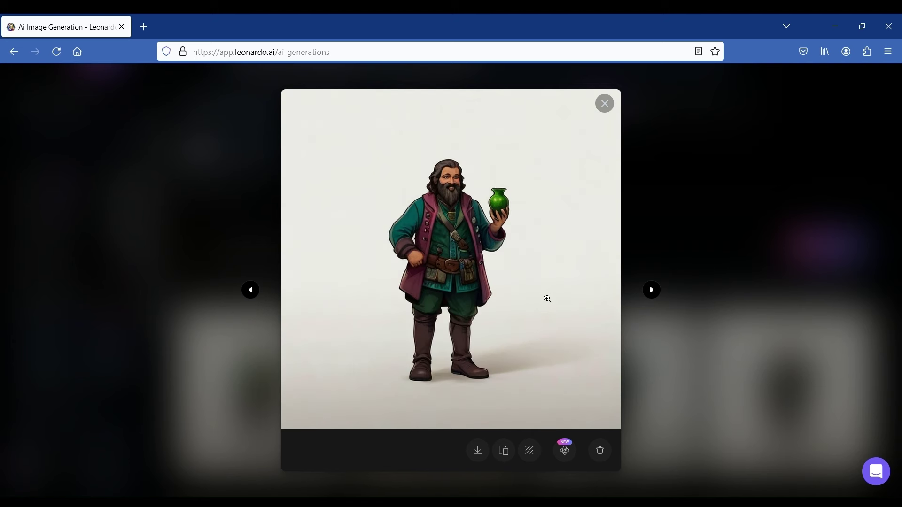
click(605, 104)
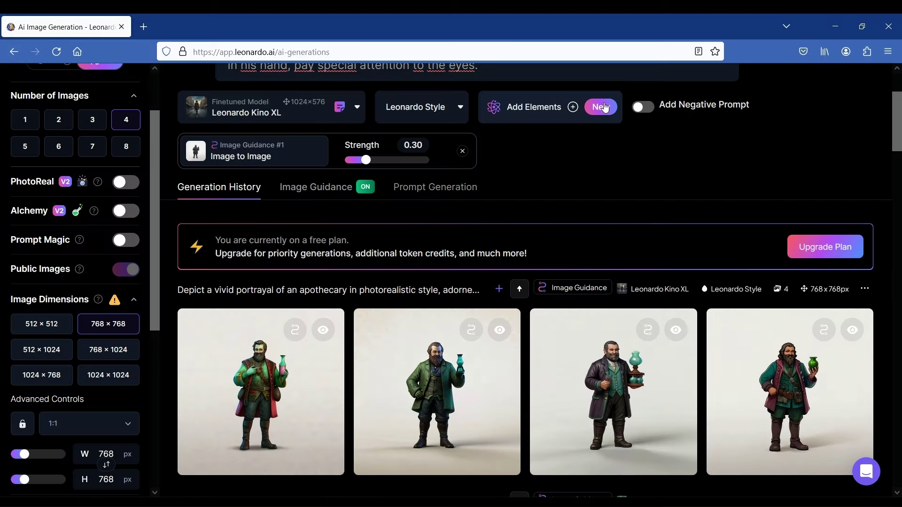
Download the first Diffusion XL batch image as Default_Depict_a_vivid_portrayal_of_an_apothecary_in_photoreal_0.jpg
scroll(847, 159, down, 2)
scroll(861, 149, down, 6)
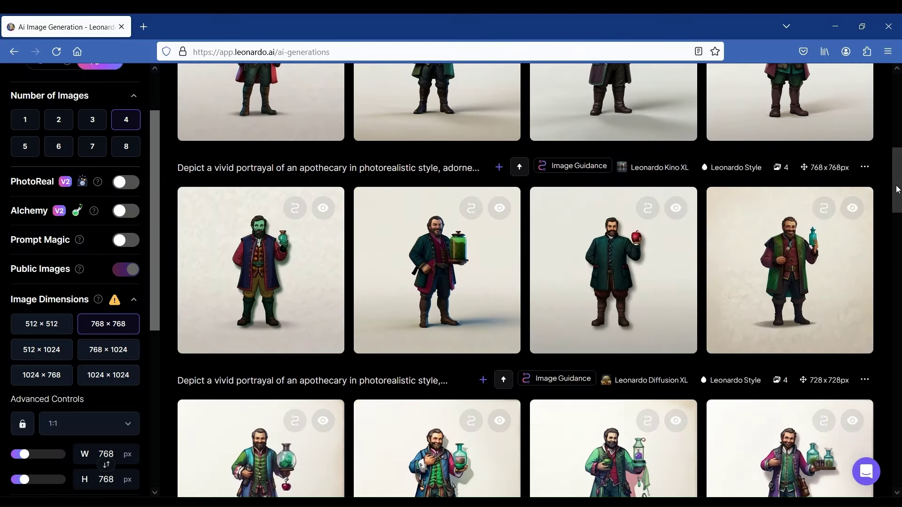
drag(898, 190, 878, 308)
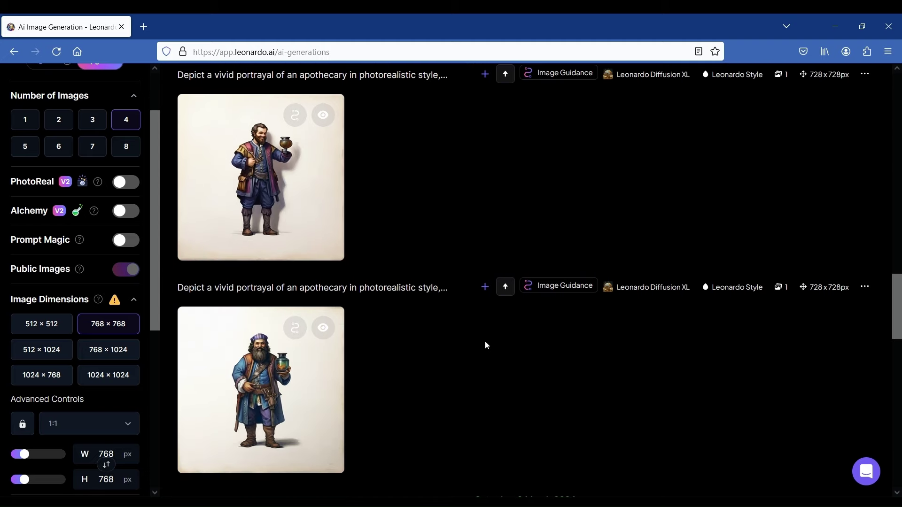
mouse_move(211, 192)
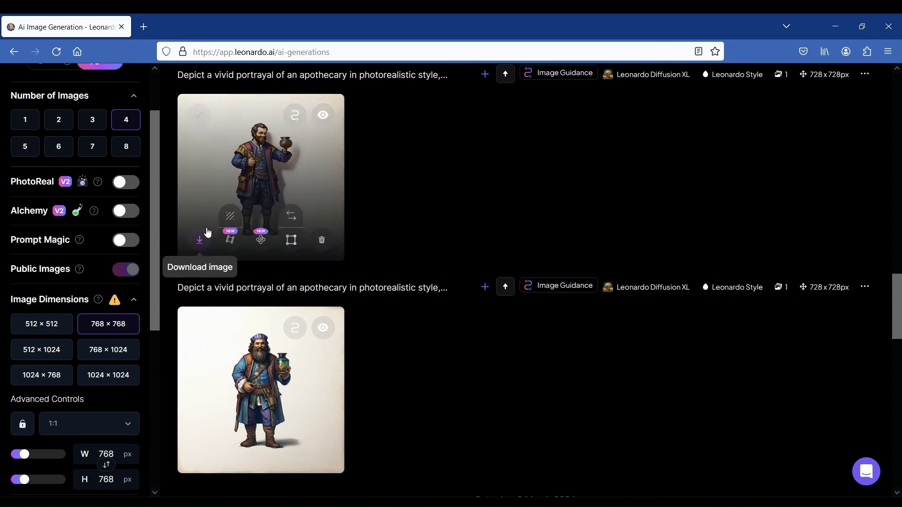
click(201, 243)
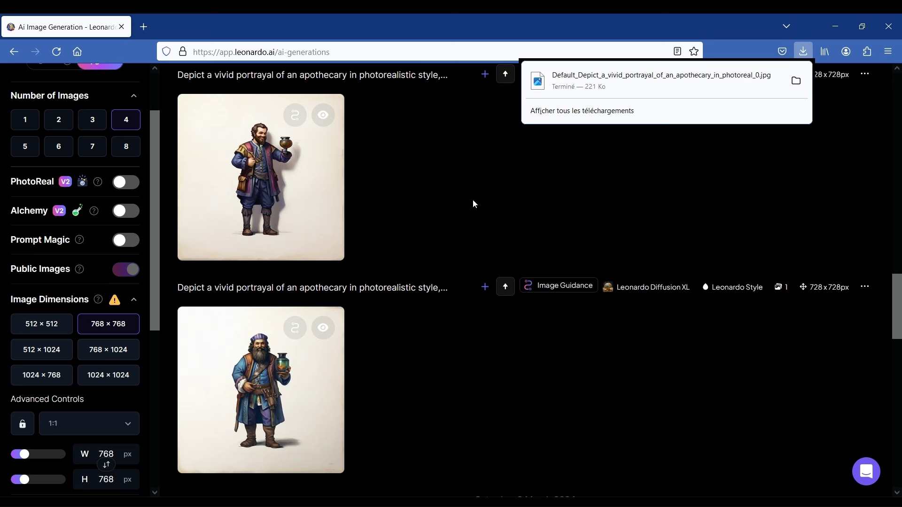
click(507, 328)
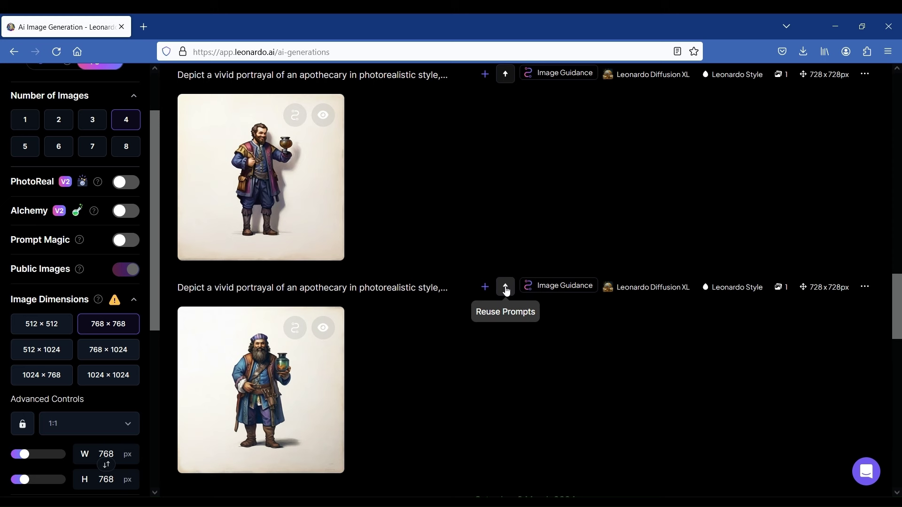
scroll(507, 290, down, 1)
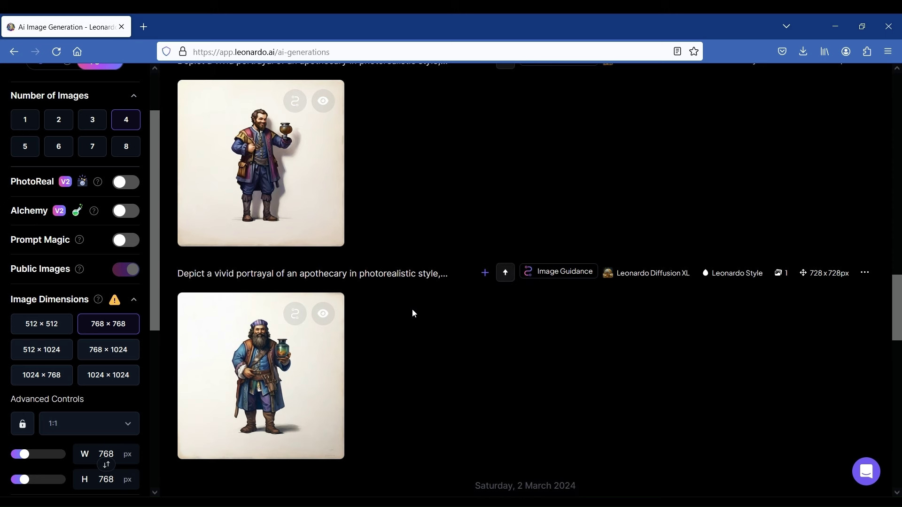
Use the blue-coated apothecary as image guidance, set 1024×1024 output, and generate four images
mouse_move(270, 357)
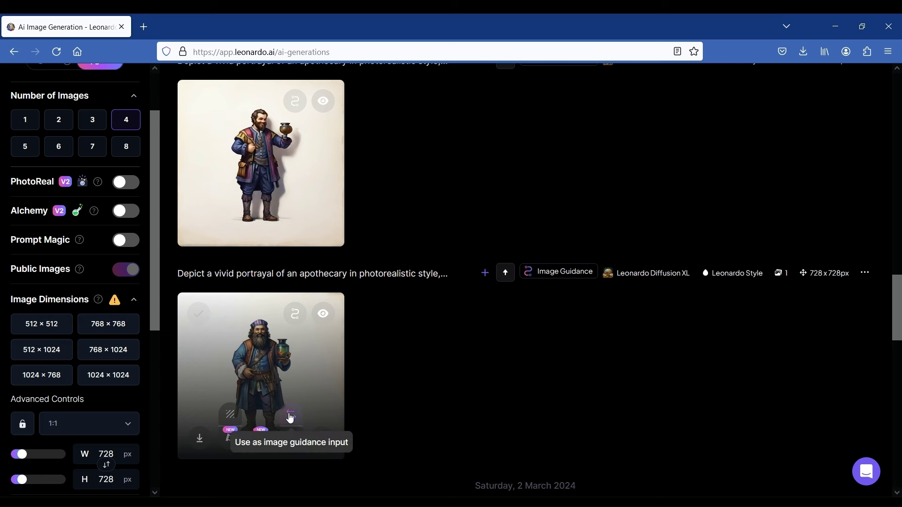
click(290, 418)
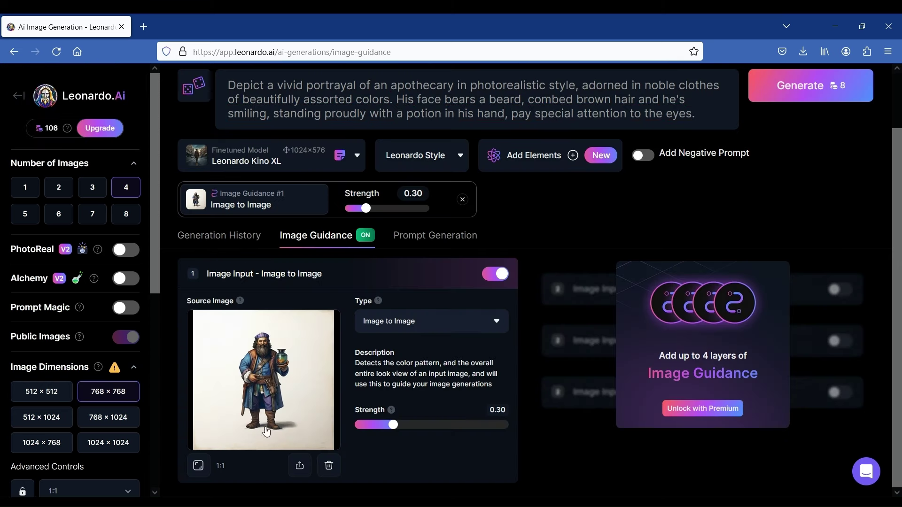
click(200, 466)
scroll(96, 268, down, 2)
scroll(96, 268, down, 4)
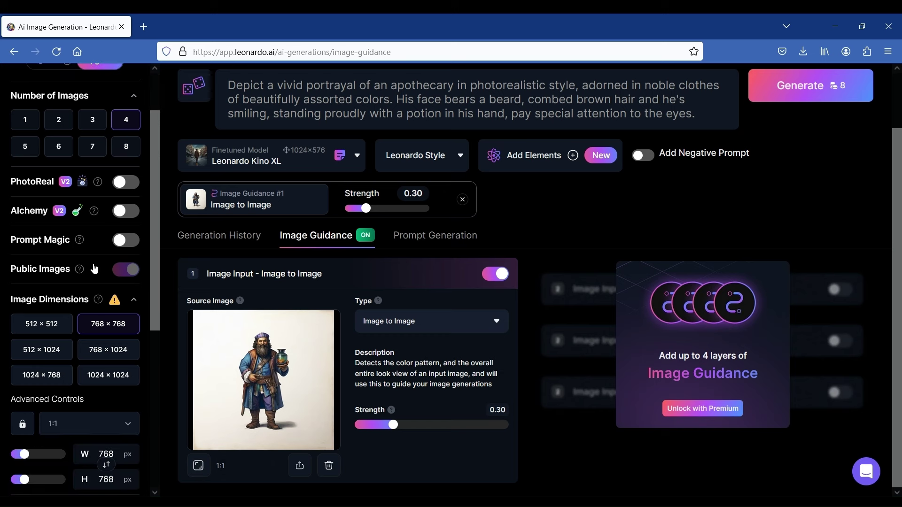
click(102, 311)
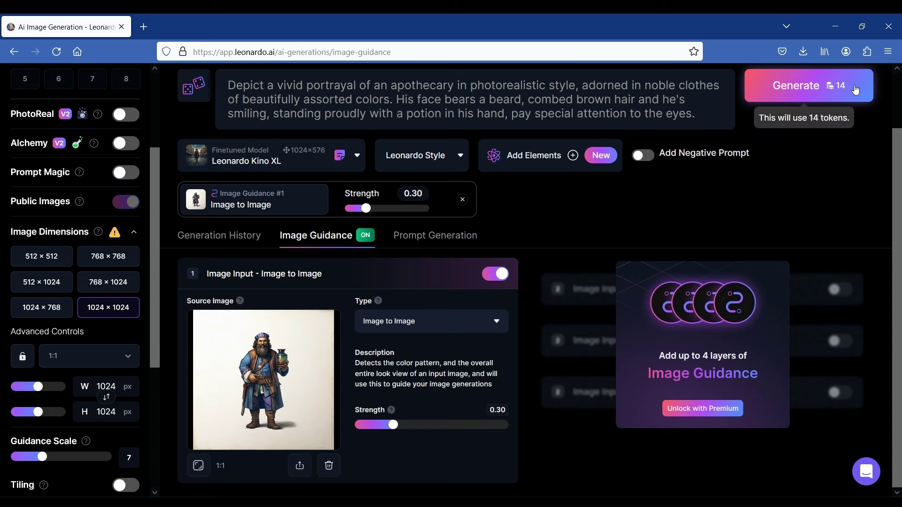
scroll(147, 209, up, 3)
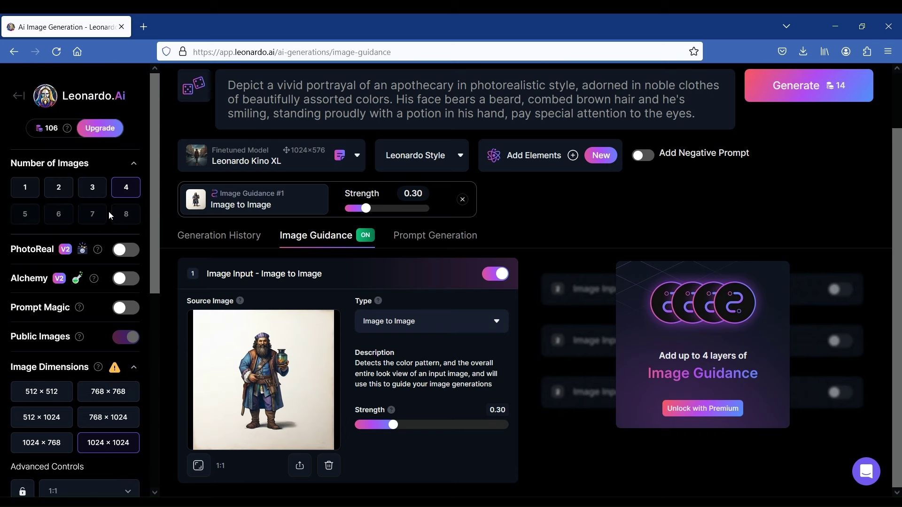
scroll(709, 226, up, 2)
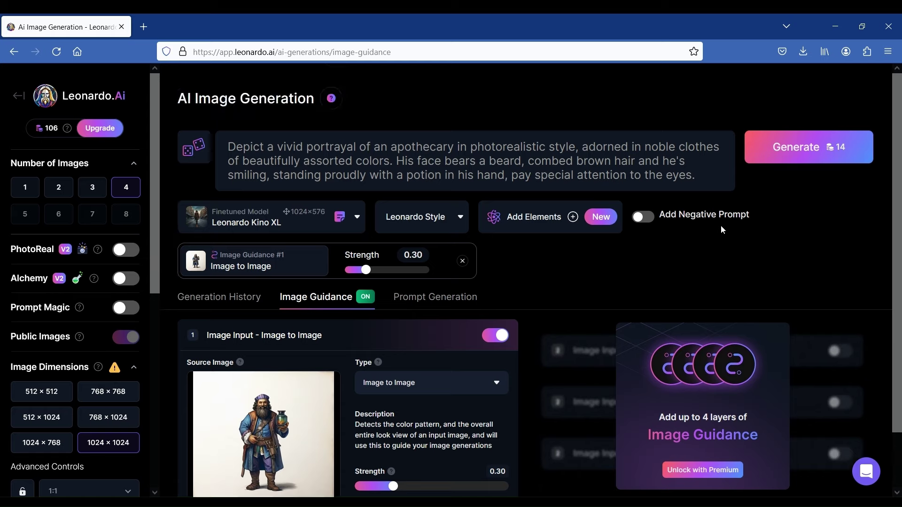
click(814, 151)
Step through the four new 1024×1024 blue-coated apothecary images full size, then close the lightbox
click(217, 299)
scroll(634, 256, down, 3)
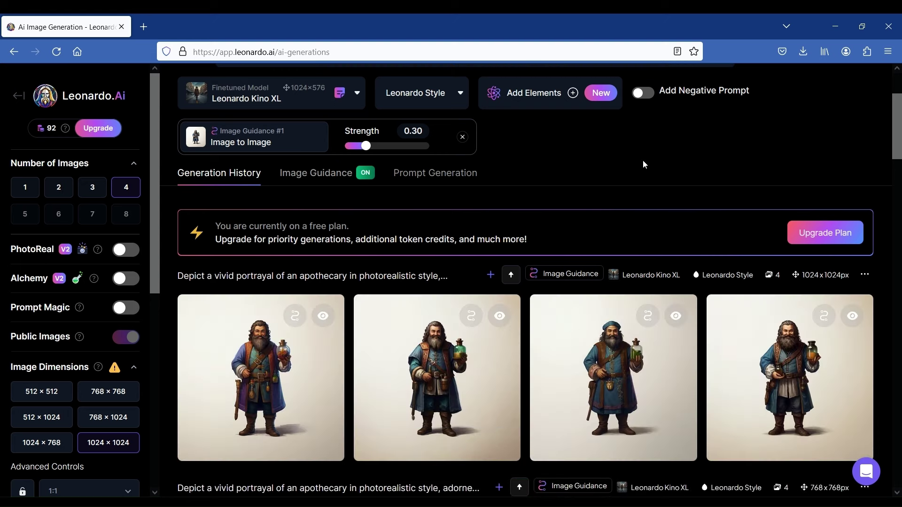
click(255, 353)
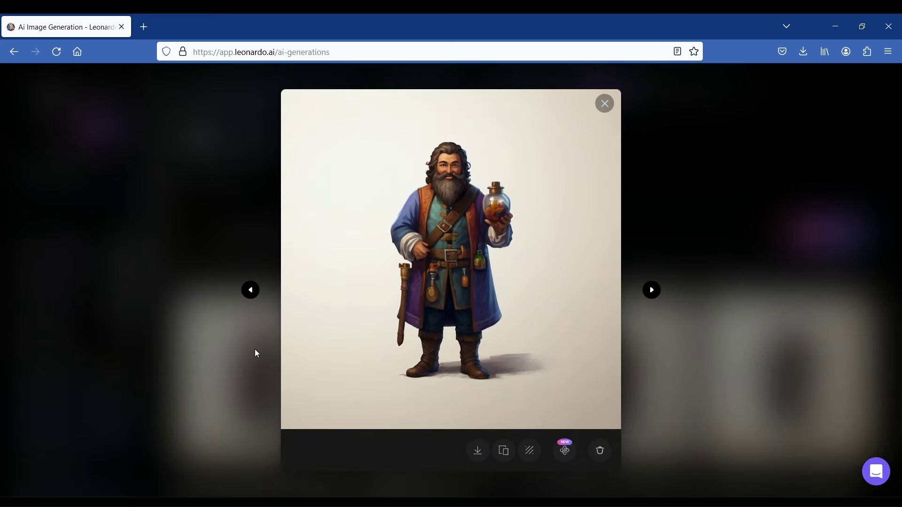
click(650, 292)
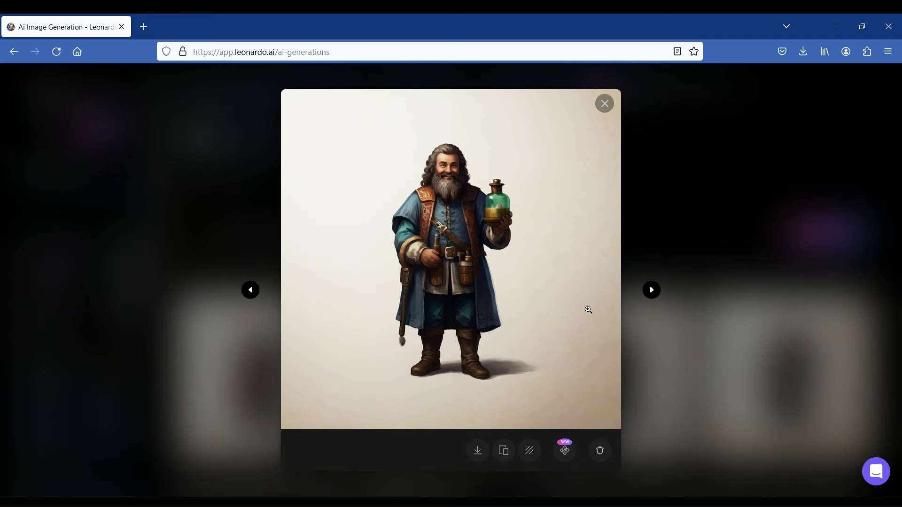
key(Right)
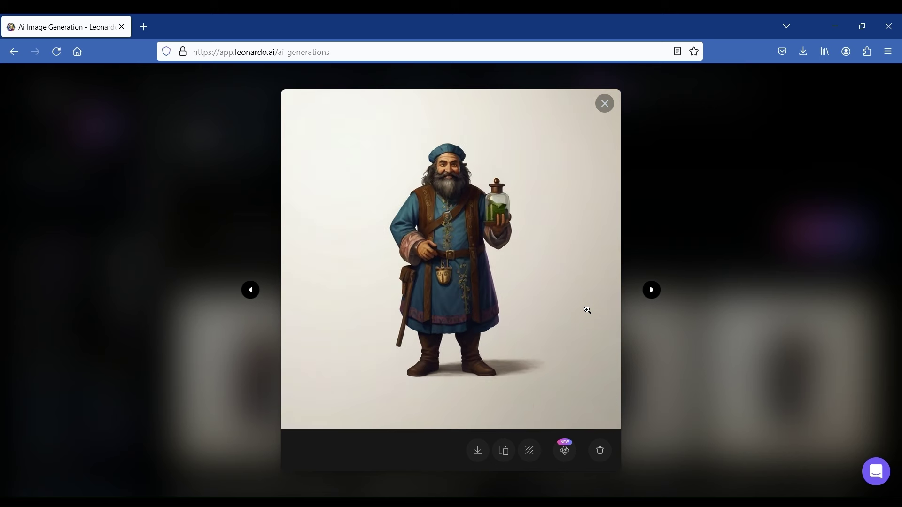
key(Right)
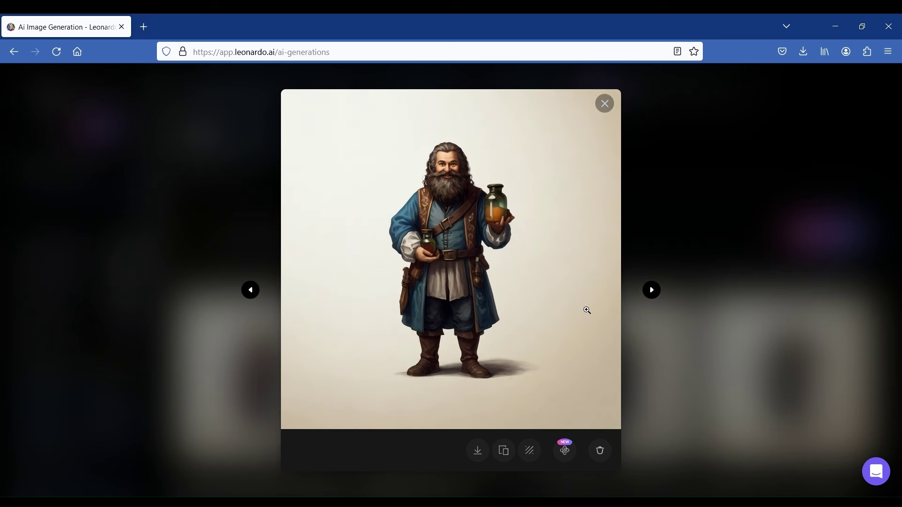
click(605, 109)
scroll(611, 263, down, 10)
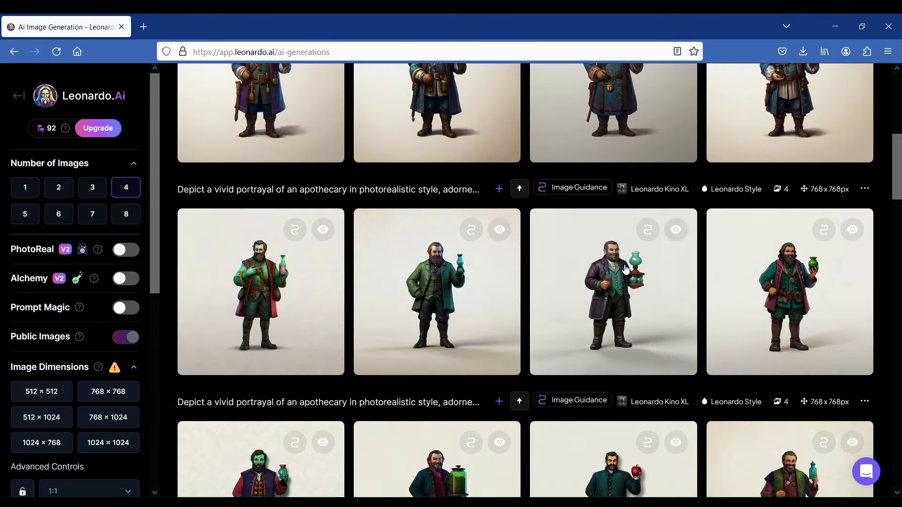
Set the green-vested apothecary image as image guidance with 1024×1024 output
scroll(607, 272, down, 6)
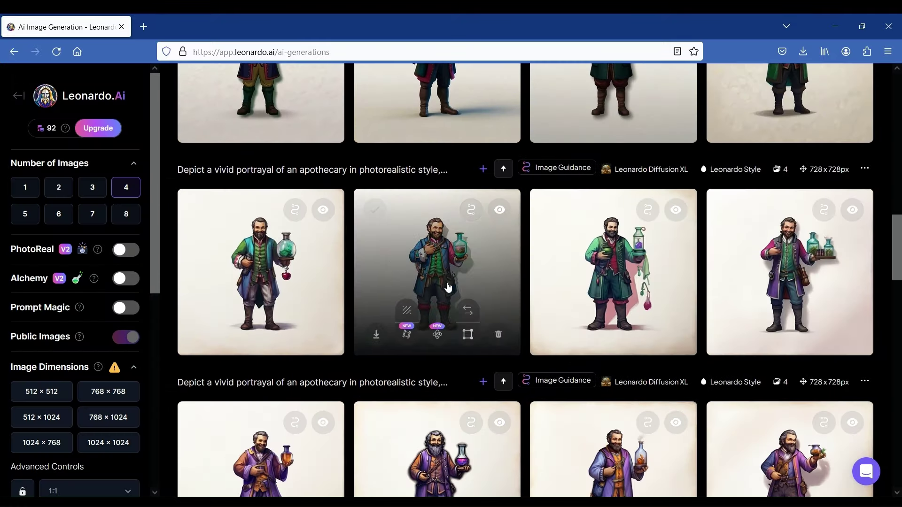
scroll(470, 235, up, 1)
mouse_move(468, 330)
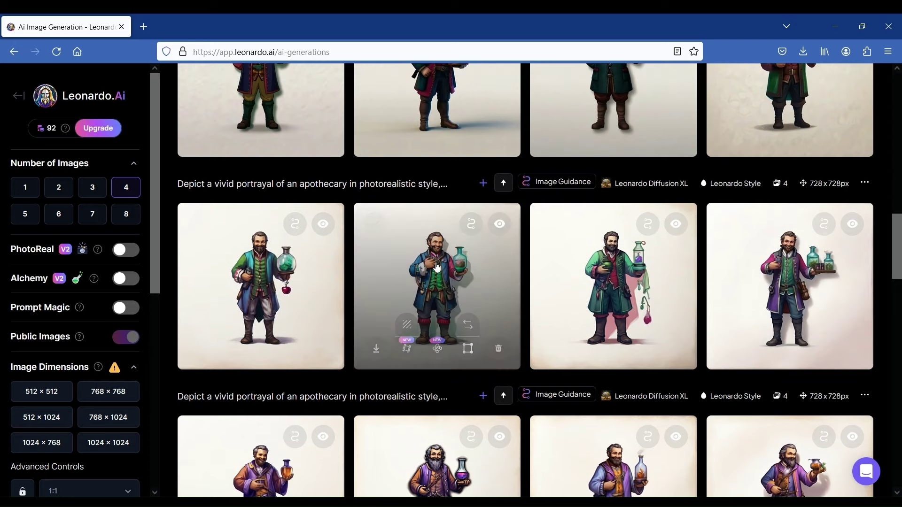
click(468, 327)
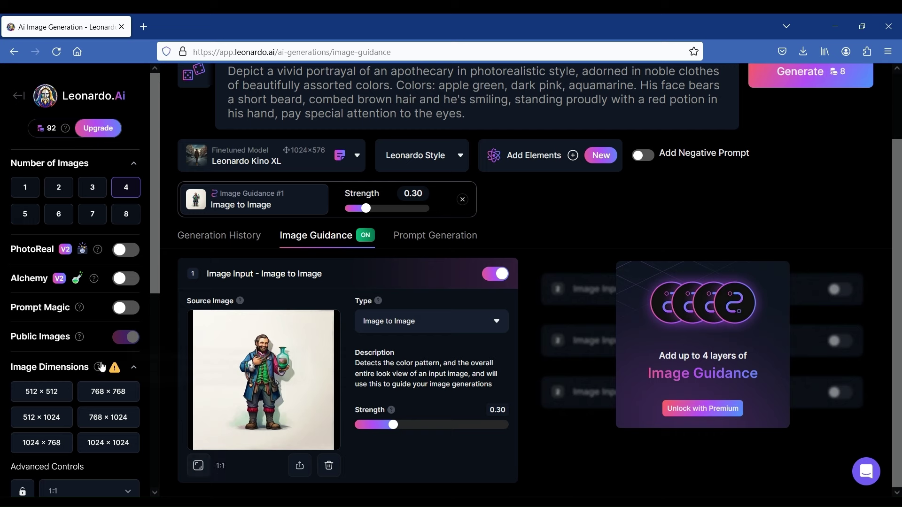
click(99, 446)
Insert 'cartoon' before 'style' in the prompt and generate
scroll(427, 152, up, 2)
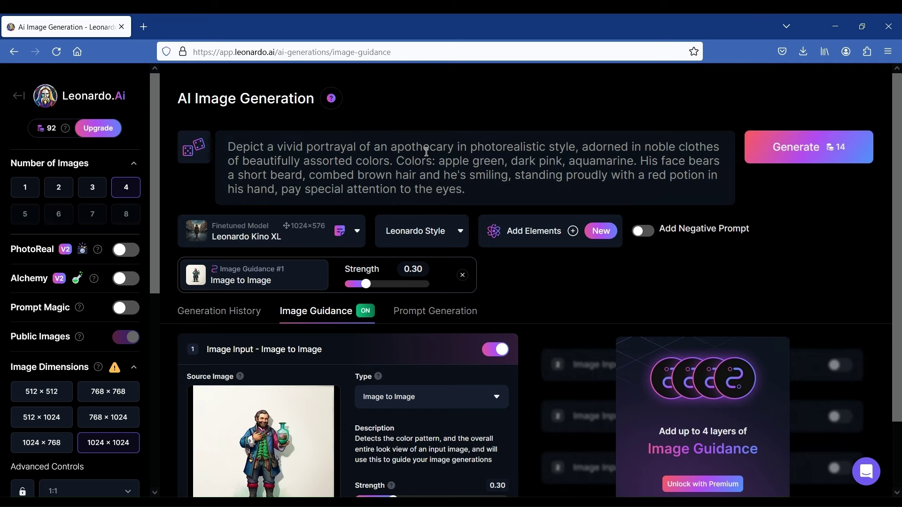
click(548, 149)
text(cartoon)
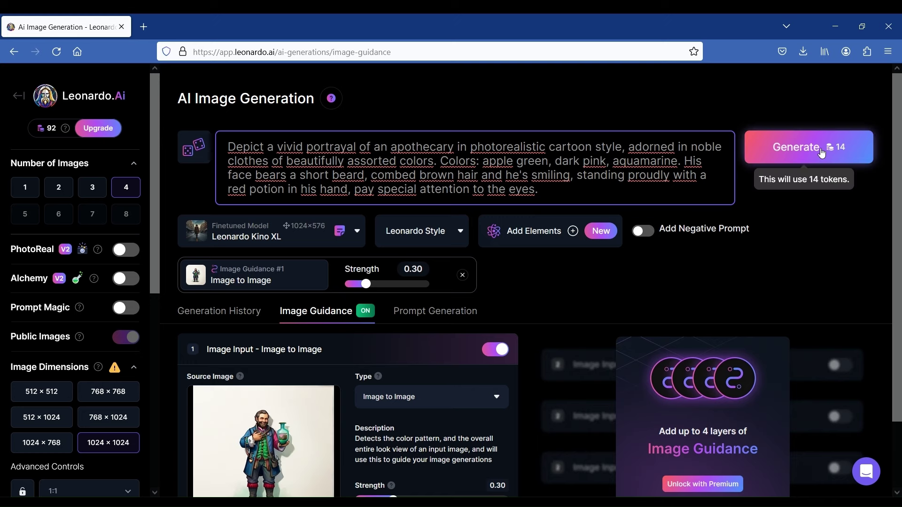
click(804, 155)
View each of the four teal-coated, green-vested cartoon apothecary results full size
click(242, 313)
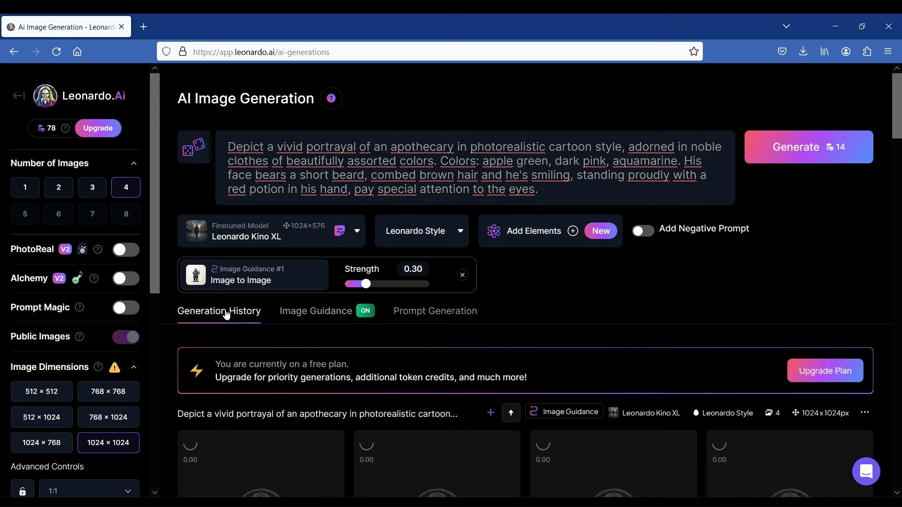
scroll(792, 168, down, 3)
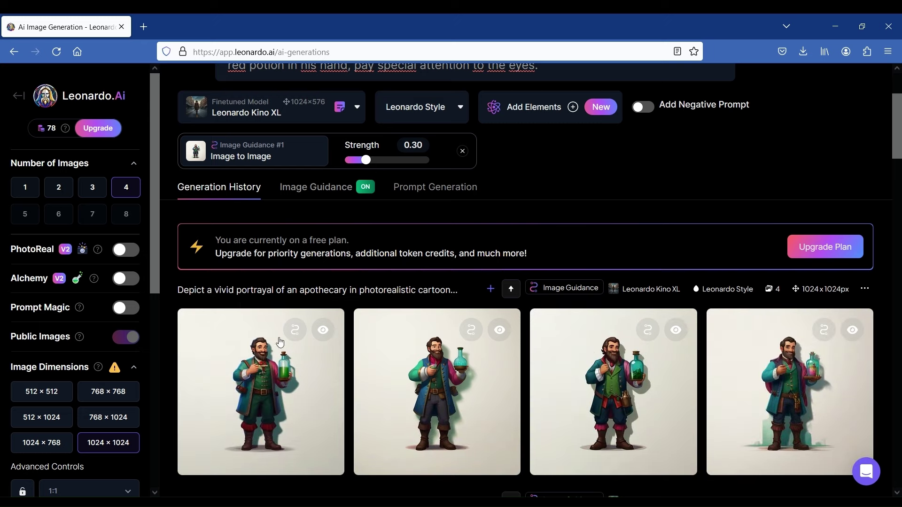
mouse_move(267, 403)
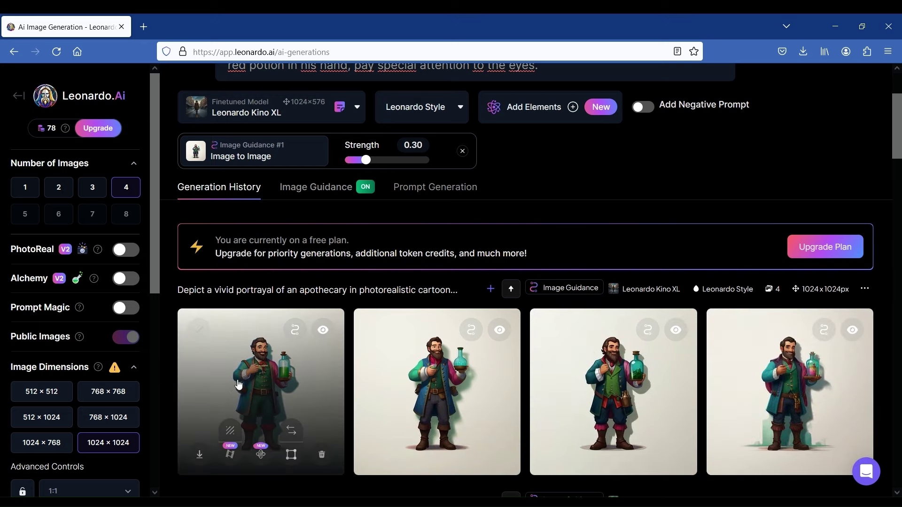
click(239, 385)
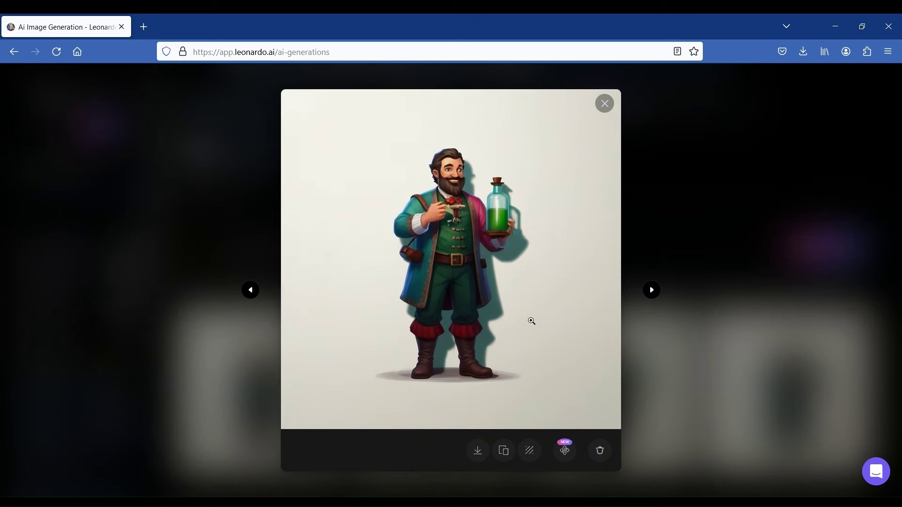
key(Right)
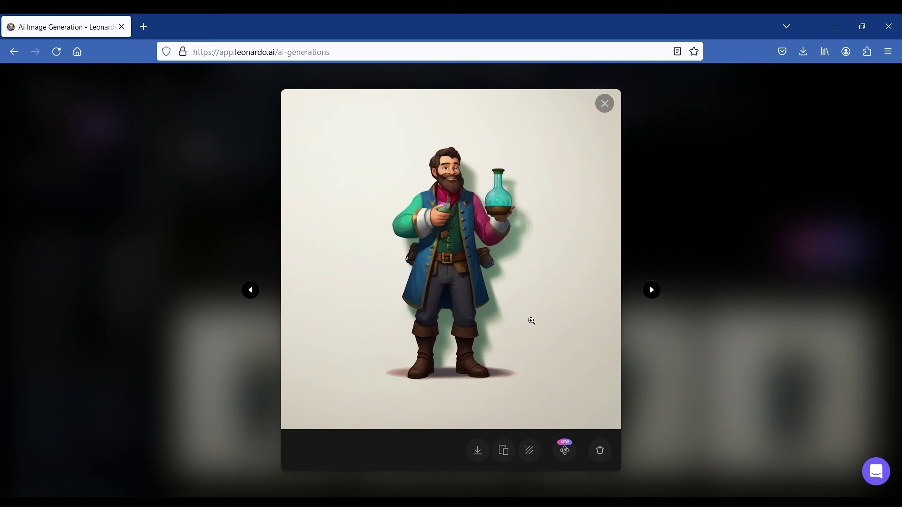
key(Right)
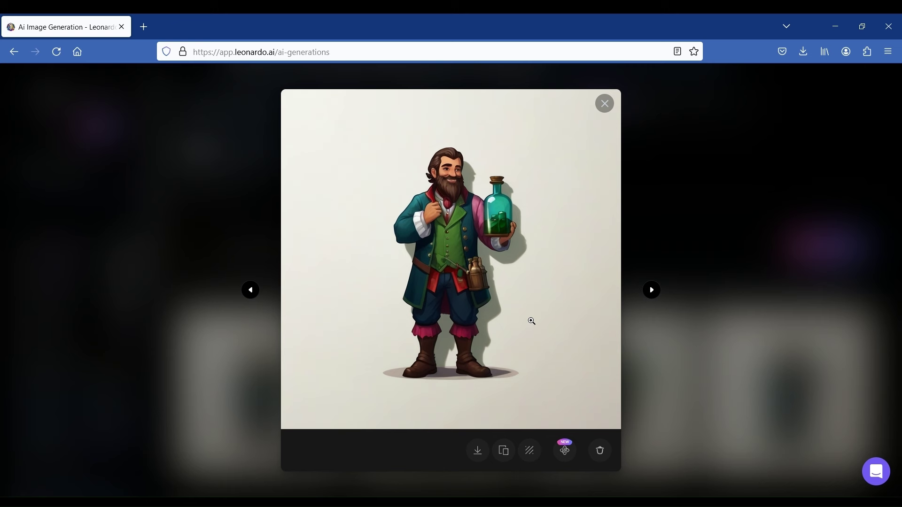
key(Right)
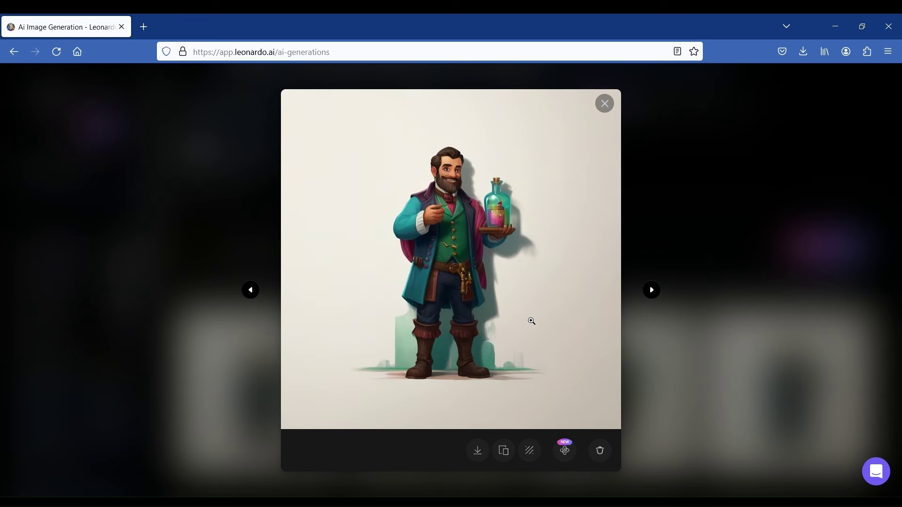